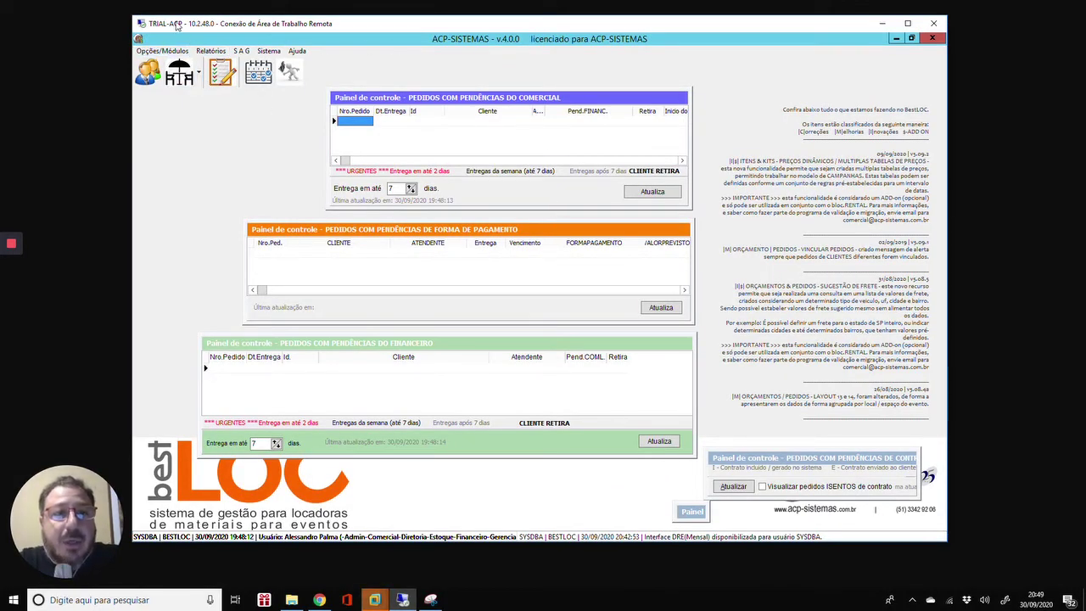
{"action": "left_click", "coordinate": [212, 51]}
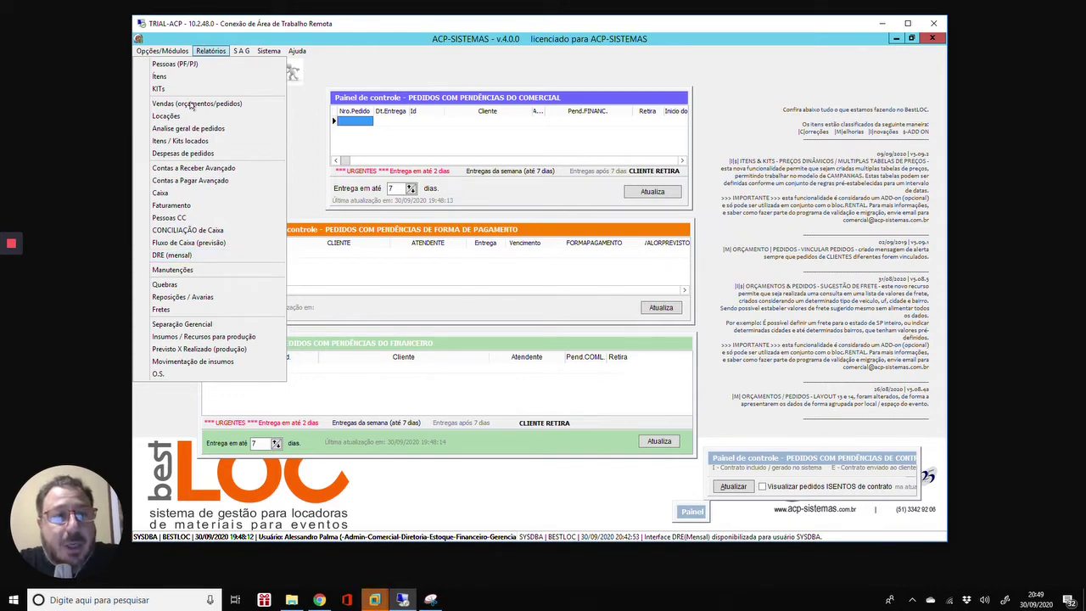
{"action": "left_click", "coordinate": [178, 257]}
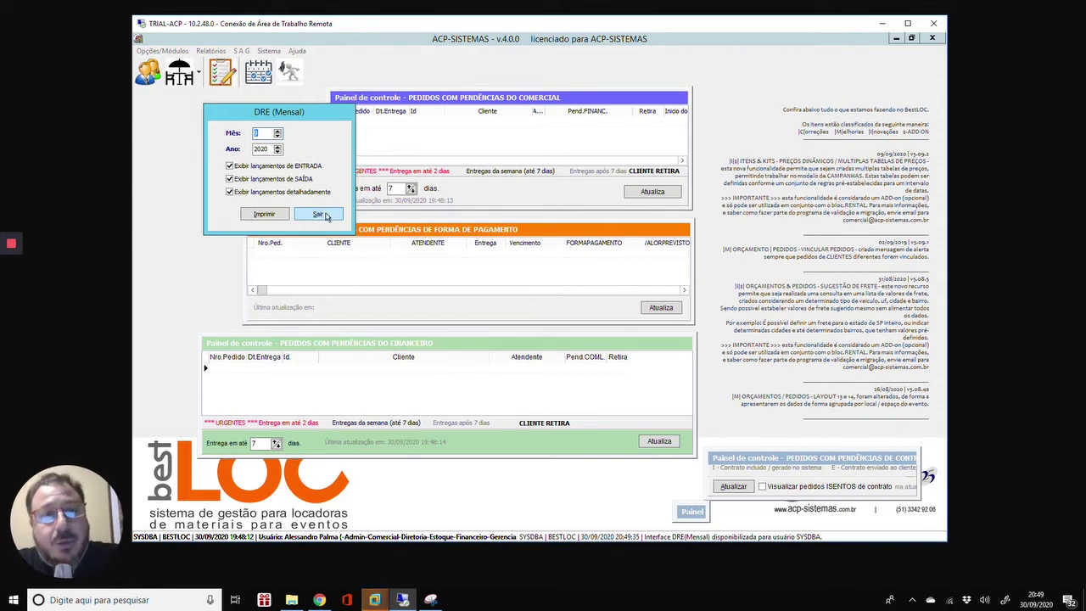
{"action": "left_click", "coordinate": [319, 214]}
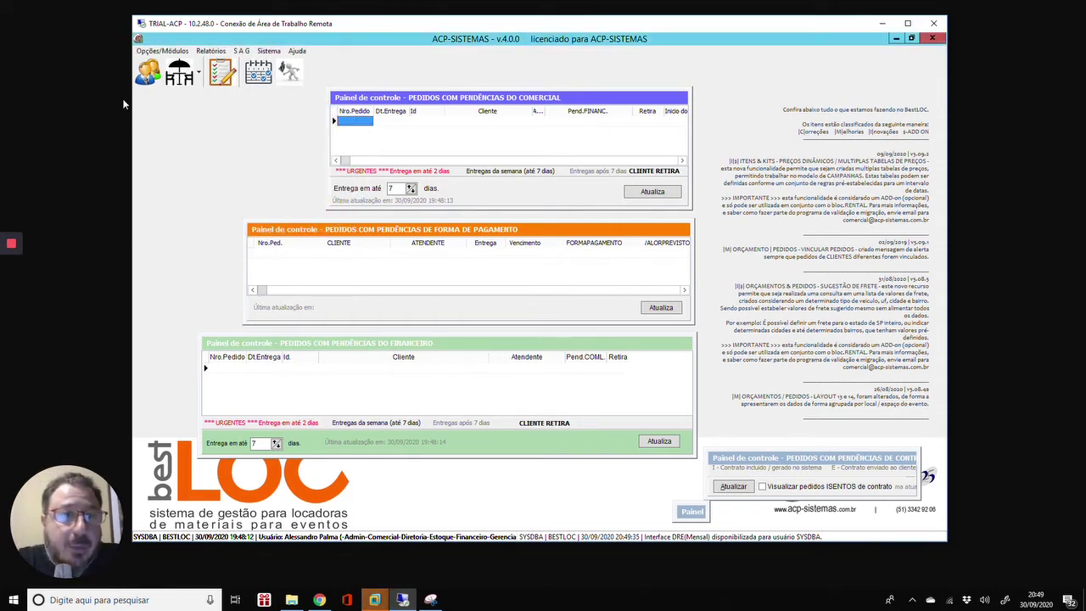
- Open the Plano de Contas financial table and show the start of its account tree
{"action": "left_click", "coordinate": [159, 52]}
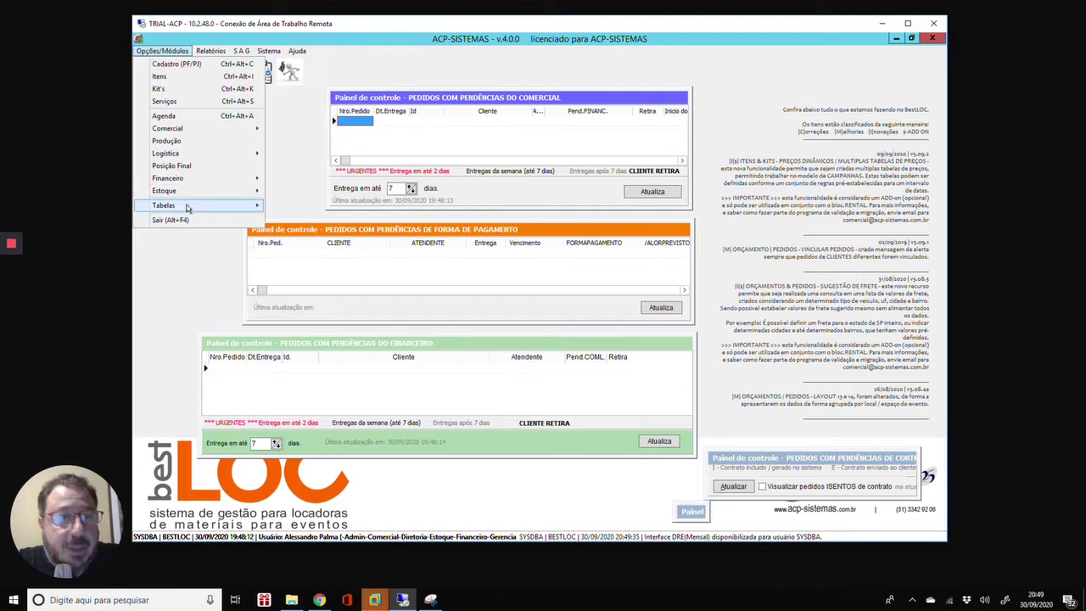
{"action": "mouse_move", "coordinate": [250, 205]}
{"action": "mouse_move", "coordinate": [343, 209]}
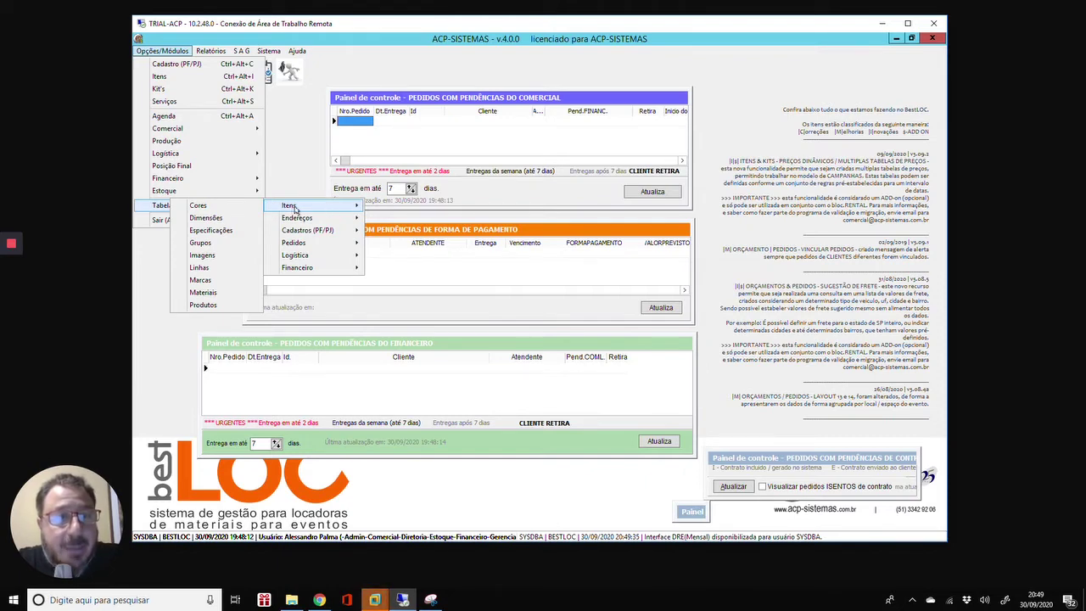
{"action": "mouse_move", "coordinate": [318, 267]}
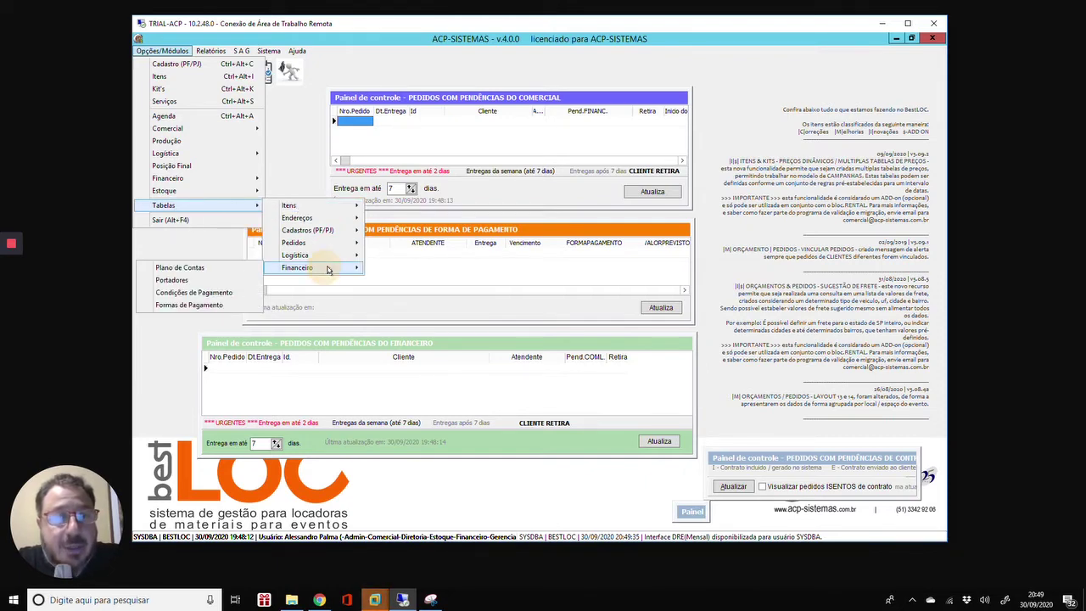
{"action": "left_click", "coordinate": [227, 269]}
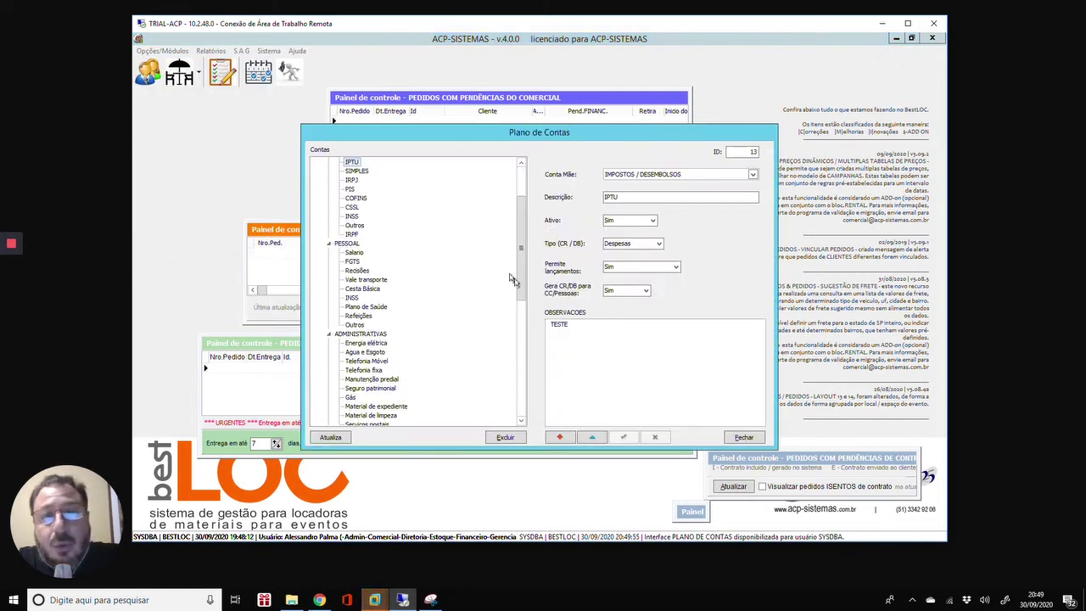
{"action": "left_click_drag", "start_coordinate": [522, 265], "coordinate": [521, 213]}
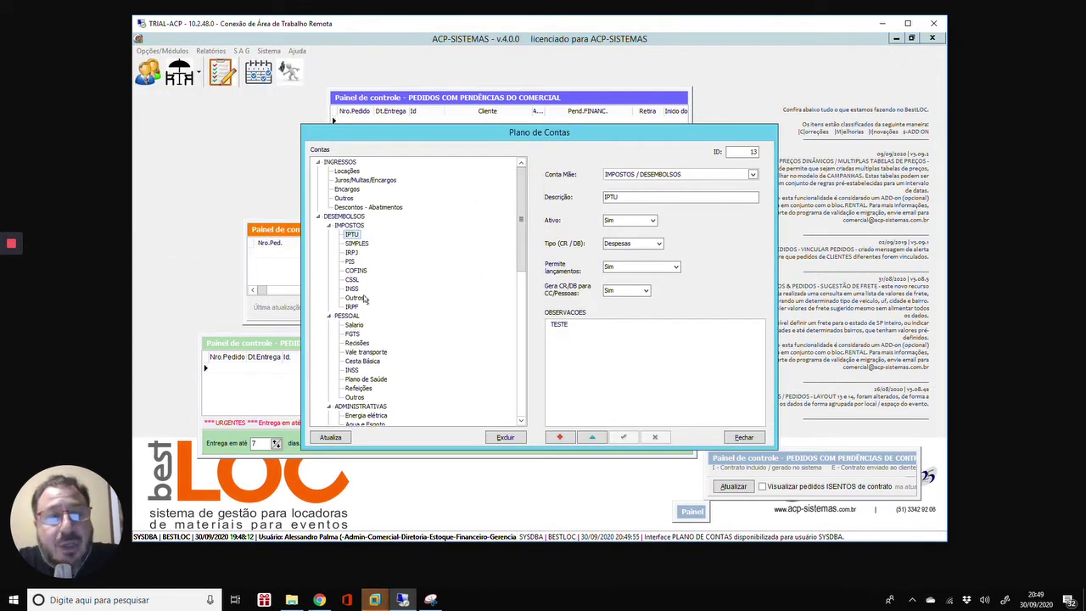
- Browse the chart of accounts one by one, from Locações through the tax and personnel accounts to Energia elétrica, checking each account's settings
{"action": "left_click", "coordinate": [348, 172]}
{"action": "left_click", "coordinate": [357, 181]}
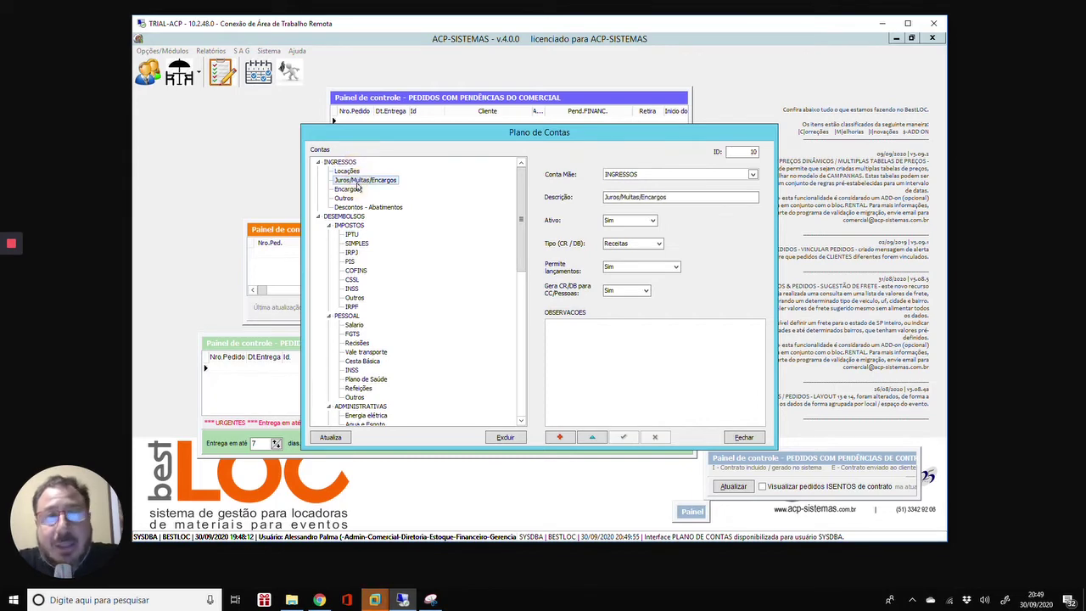
{"action": "key", "text": "Down"}
{"action": "key", "text": "Down"}
{"action": "key", "text": "Down"}
{"action": "key", "text": "Down"}
{"action": "key", "text": "Down"}
{"action": "key", "text": "Down"}
{"action": "key", "text": "Down"}
{"action": "key", "text": "Down"}
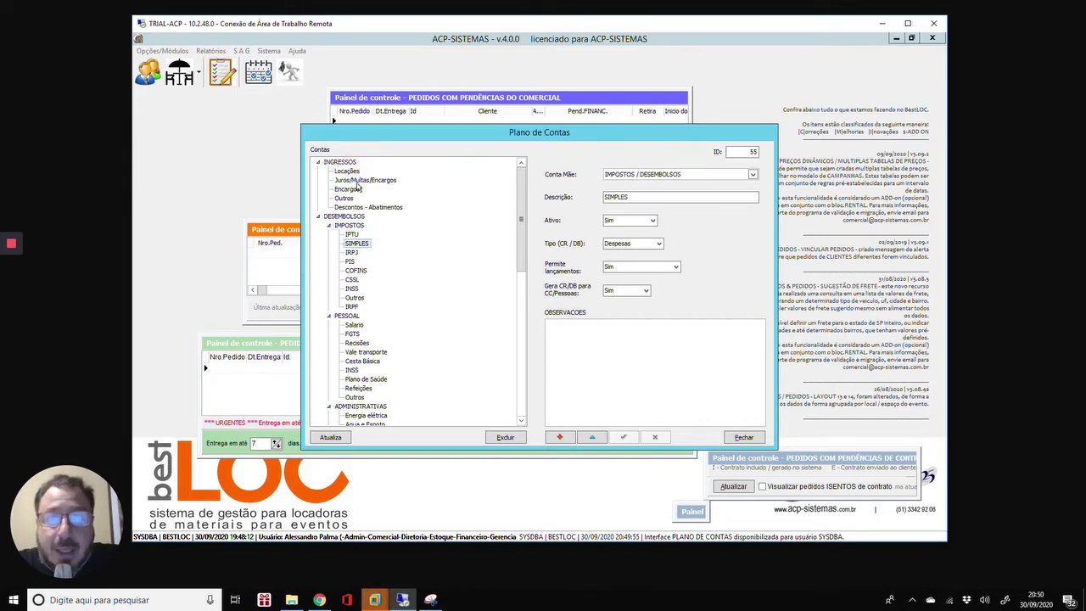
{"action": "key", "text": "Down"}
{"action": "key", "text": "Down"}
{"action": "key", "text": "Down"}
{"action": "key", "text": "Down"}
{"action": "key", "text": "Down"}
{"action": "key", "text": "Down"}
{"action": "key", "text": "Down"}
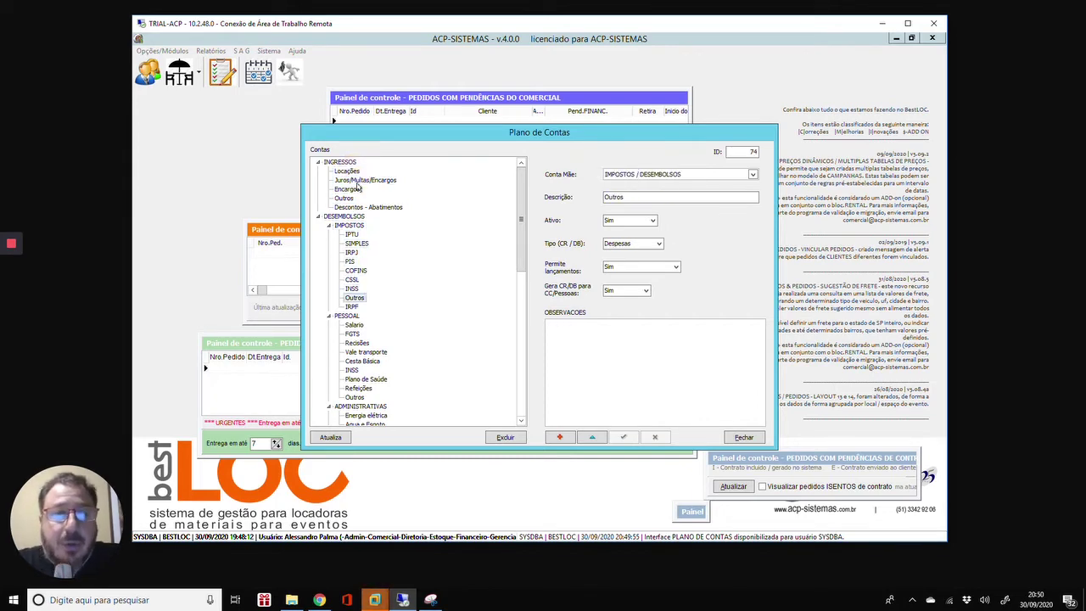
{"action": "key", "text": "Down"}
{"action": "key", "text": "Down"}
{"action": "key", "text": "Down"}
{"action": "key", "text": "Down"}
{"action": "key", "text": "Down"}
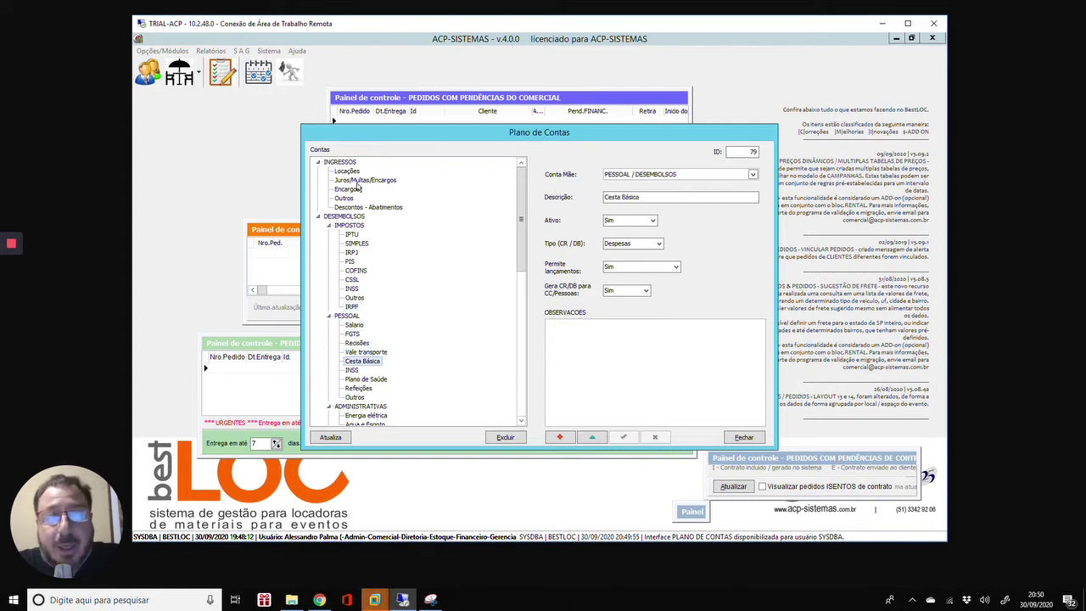
{"action": "key", "text": "Down"}
{"action": "key", "text": "Down"}
{"action": "key", "text": "Down"}
{"action": "key", "text": "Down"}
{"action": "key", "text": "Down"}
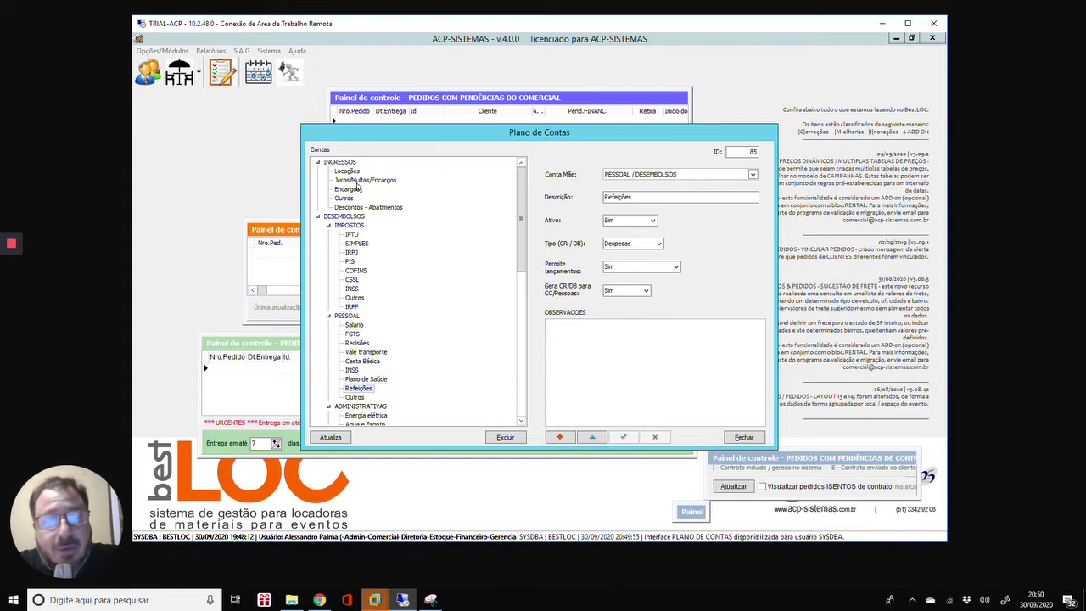
{"action": "key", "text": "Up"}
{"action": "key", "text": "Up"}
{"action": "key", "text": "Up"}
{"action": "key", "text": "Up"}
{"action": "key", "text": "Up"}
{"action": "key", "text": "Up"}
{"action": "key", "text": "Up"}
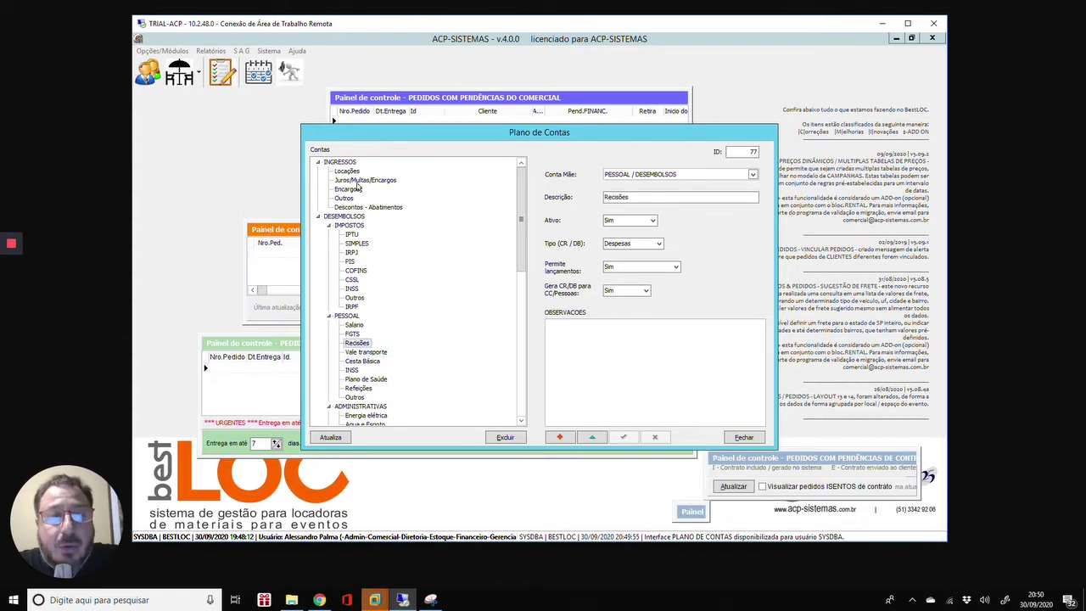
{"action": "key", "text": "Down"}
{"action": "key", "text": "Down"}
{"action": "key", "text": "Down"}
{"action": "key", "text": "Down"}
{"action": "key", "text": "Down"}
{"action": "key", "text": "Down"}
{"action": "key", "text": "Down"}
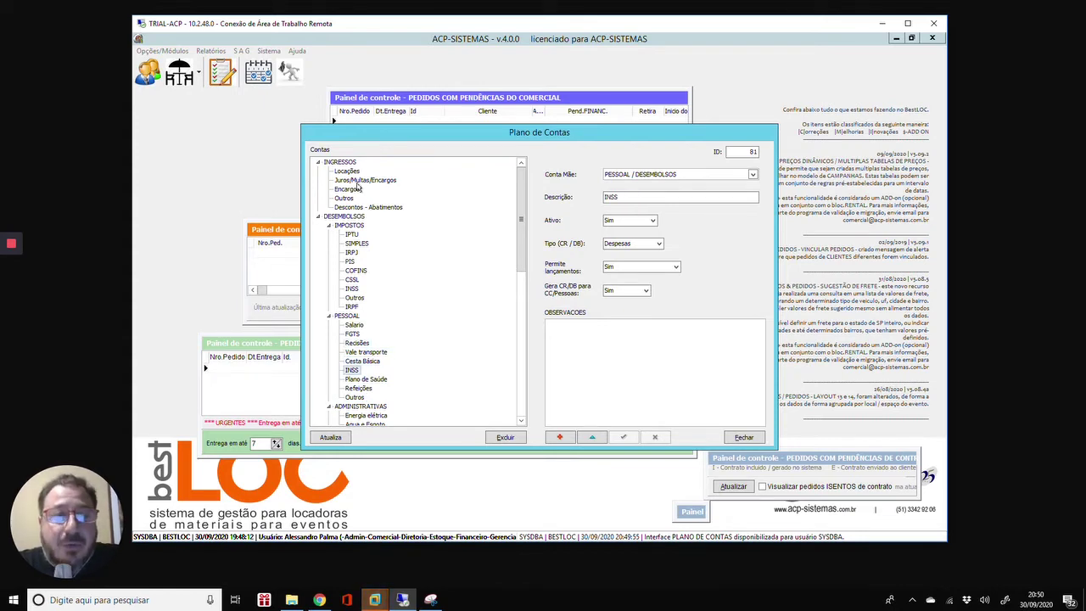
{"action": "key", "text": "Down"}
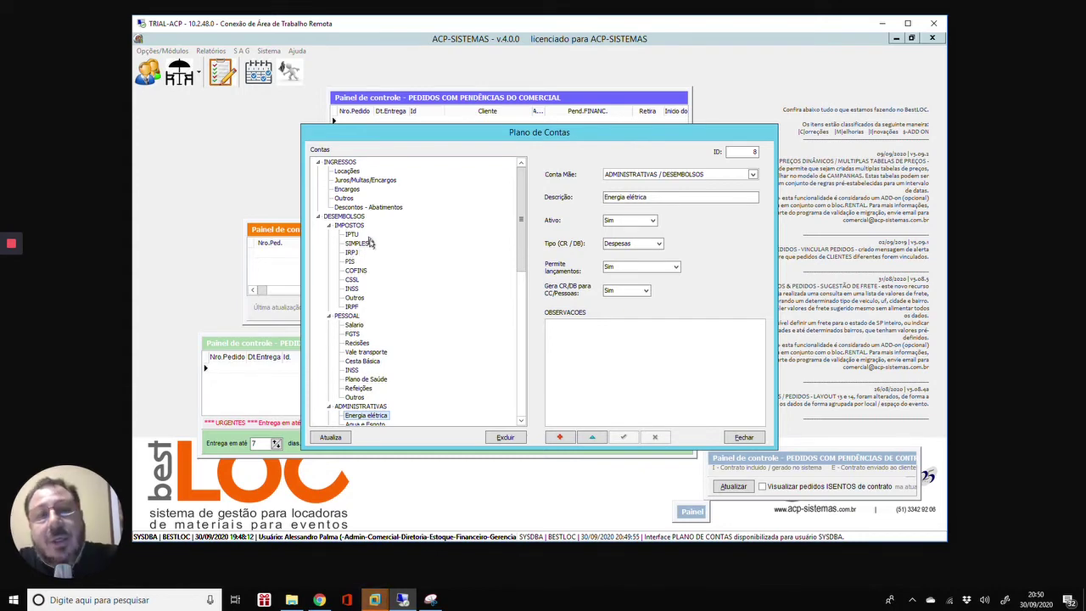
- Review the income accounts under INGRESSOS: Locações, Juros/Multas/Encargos, Encargos and Descontos - Abatimentos
{"action": "left_click", "coordinate": [348, 172]}
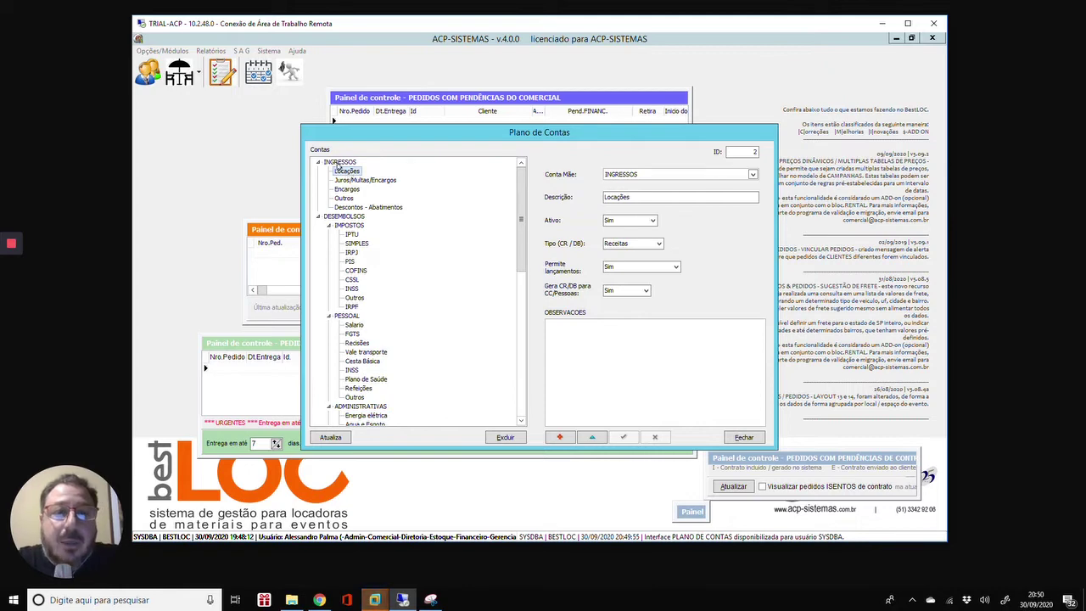
{"action": "left_click", "coordinate": [378, 181]}
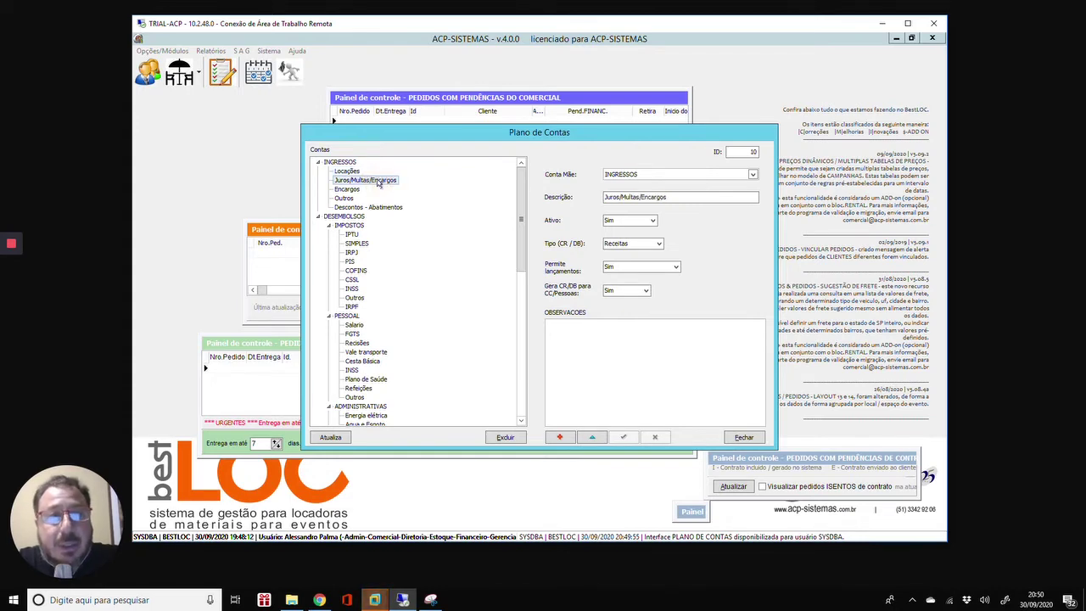
{"action": "left_click", "coordinate": [350, 172]}
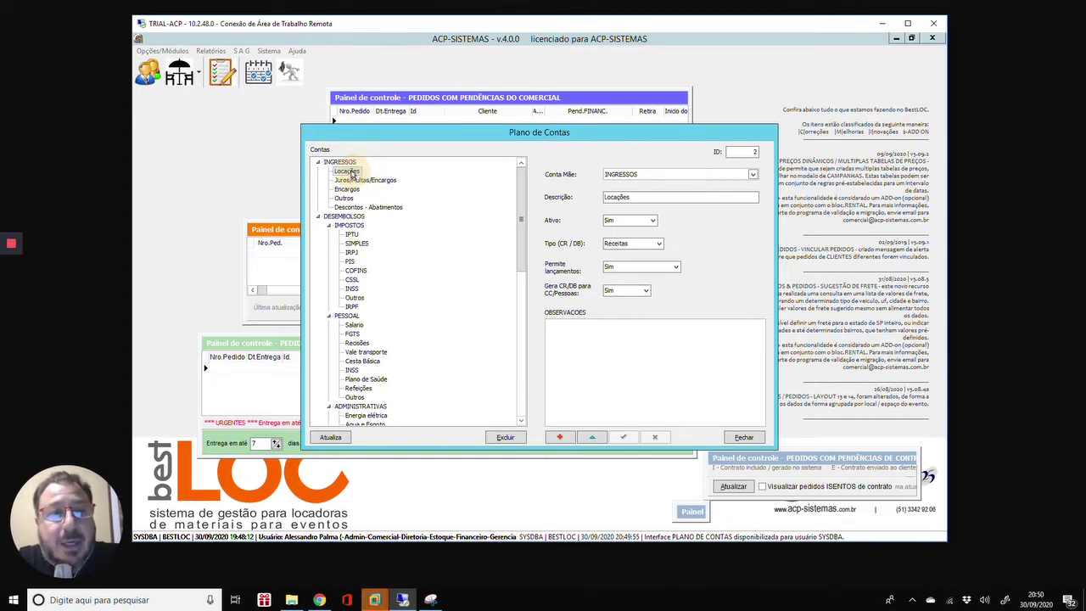
{"action": "left_click", "coordinate": [369, 182]}
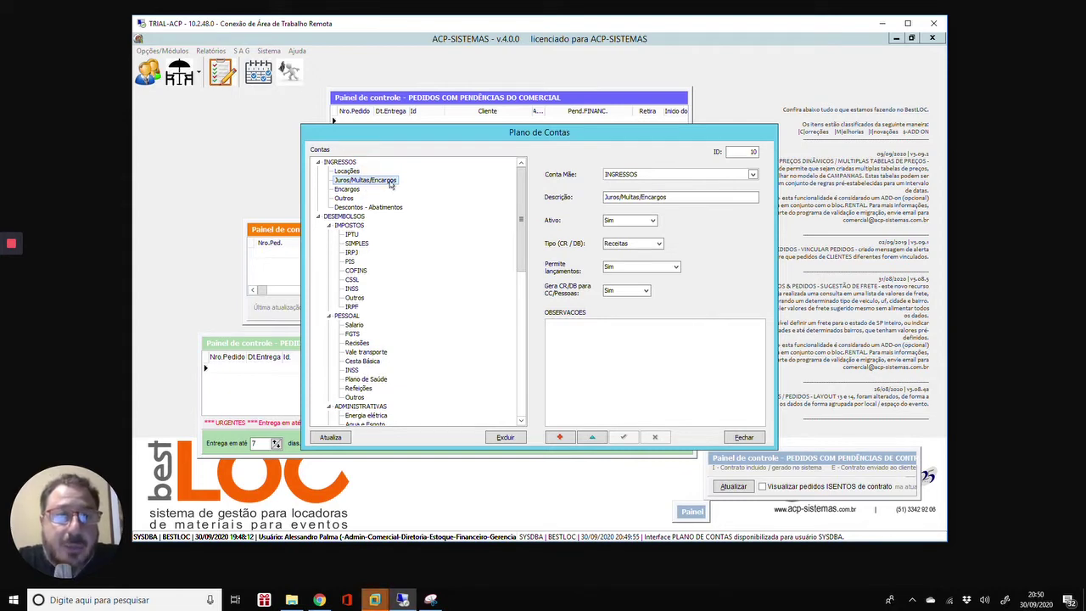
{"action": "left_click", "coordinate": [355, 190]}
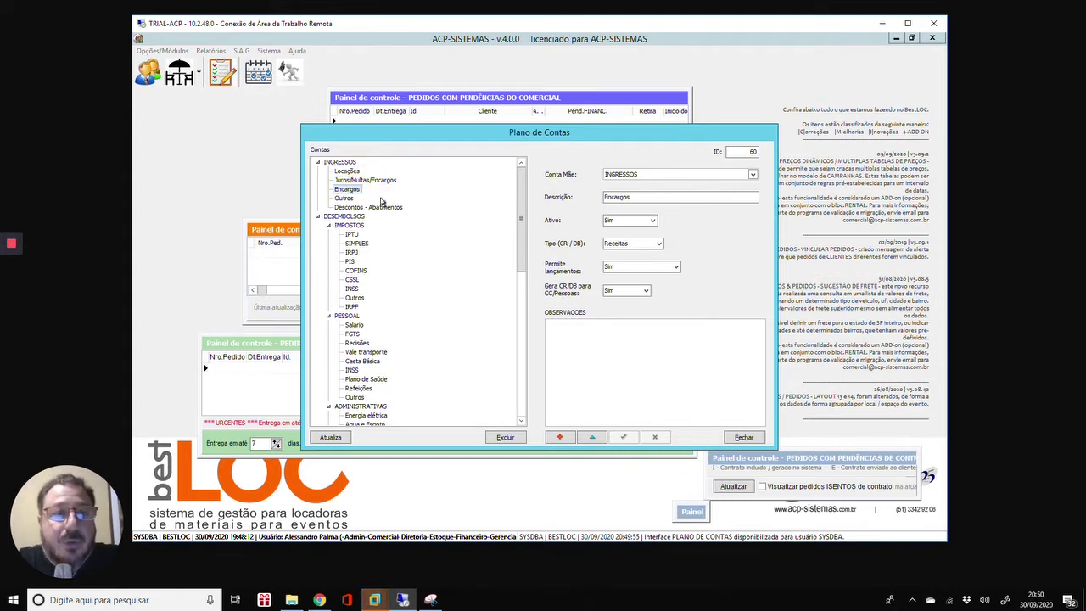
{"action": "left_click", "coordinate": [346, 170]}
{"action": "left_click", "coordinate": [346, 188]}
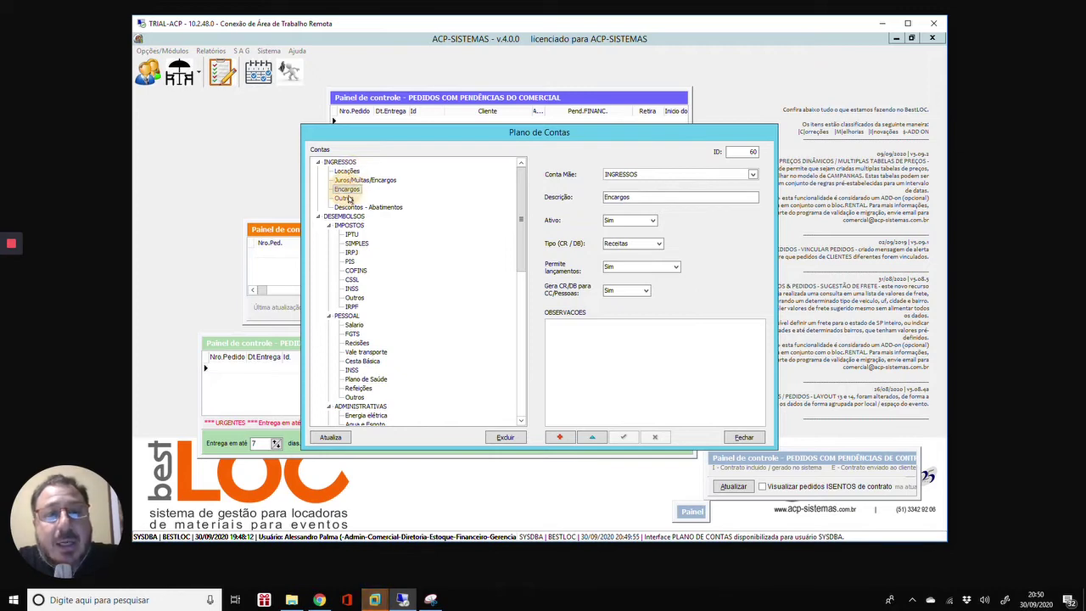
{"action": "left_click", "coordinate": [348, 207]}
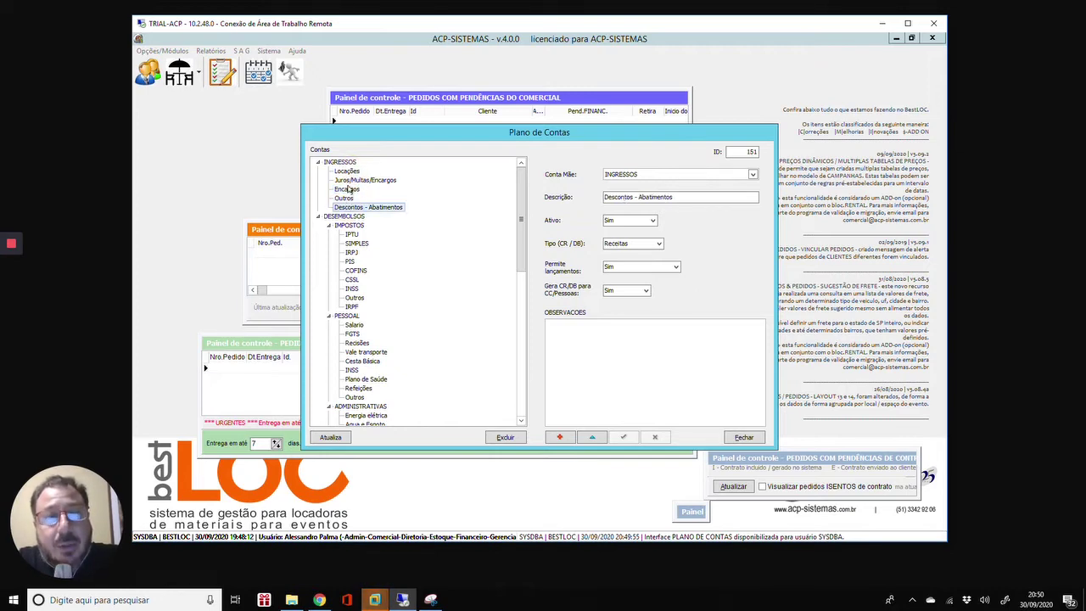
- Collapse all expense groups under DESEMBOLSOS, from IMPOSTOS to FINANCEIRO
{"action": "left_click", "coordinate": [329, 225]}
{"action": "left_click", "coordinate": [329, 234]}
{"action": "left_click", "coordinate": [330, 243]}
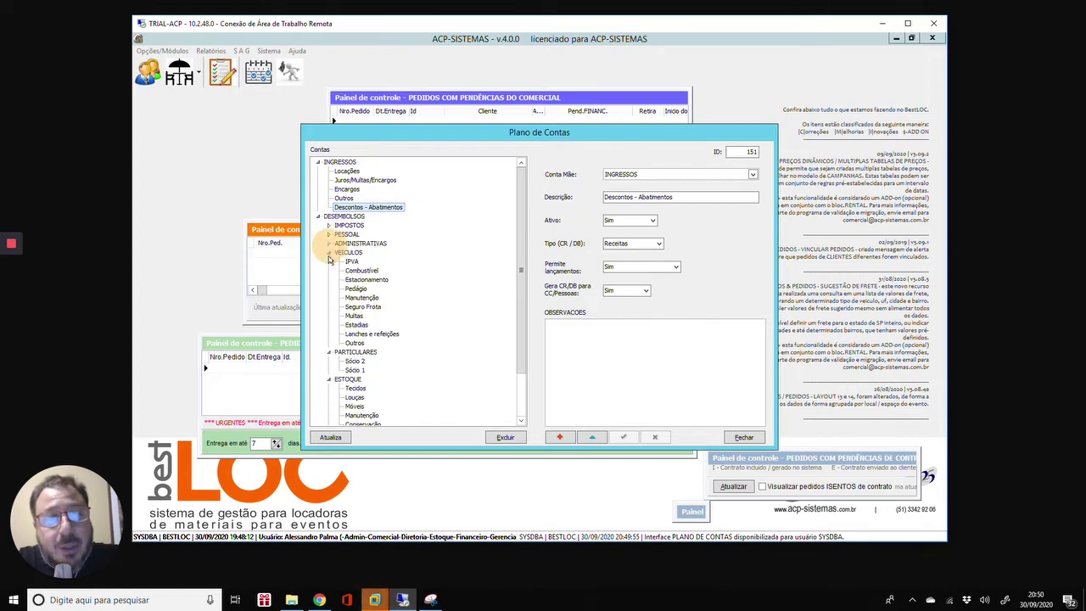
{"action": "left_click", "coordinate": [330, 252]}
{"action": "left_click", "coordinate": [329, 261]}
{"action": "left_click", "coordinate": [329, 269]}
{"action": "left_click", "coordinate": [329, 280]}
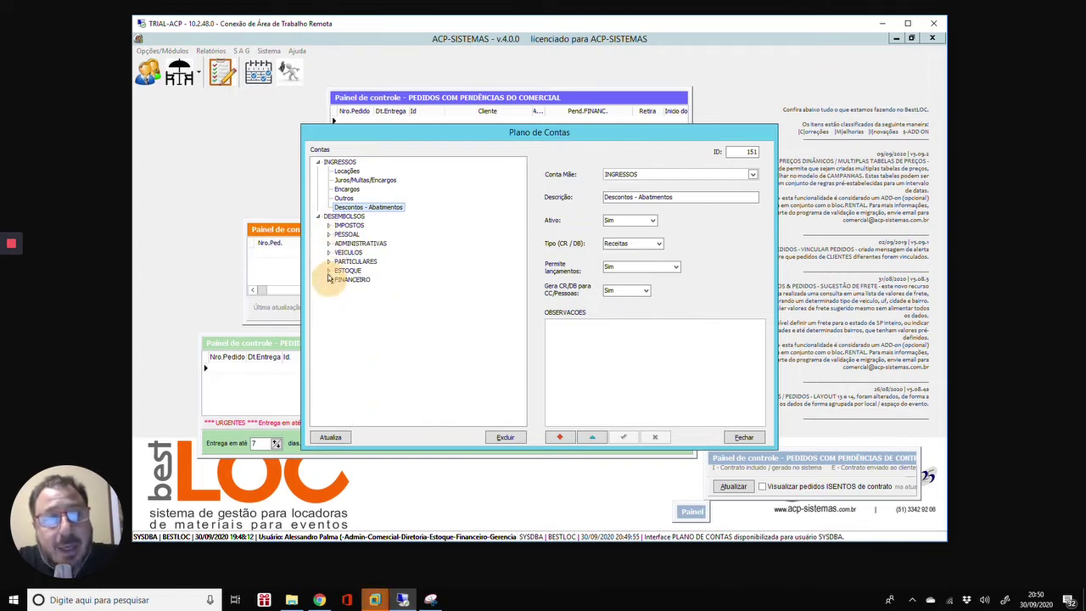
- Expand the IMPOSTOS and PESSOAL groups to show their accounts
{"action": "left_click", "coordinate": [328, 226]}
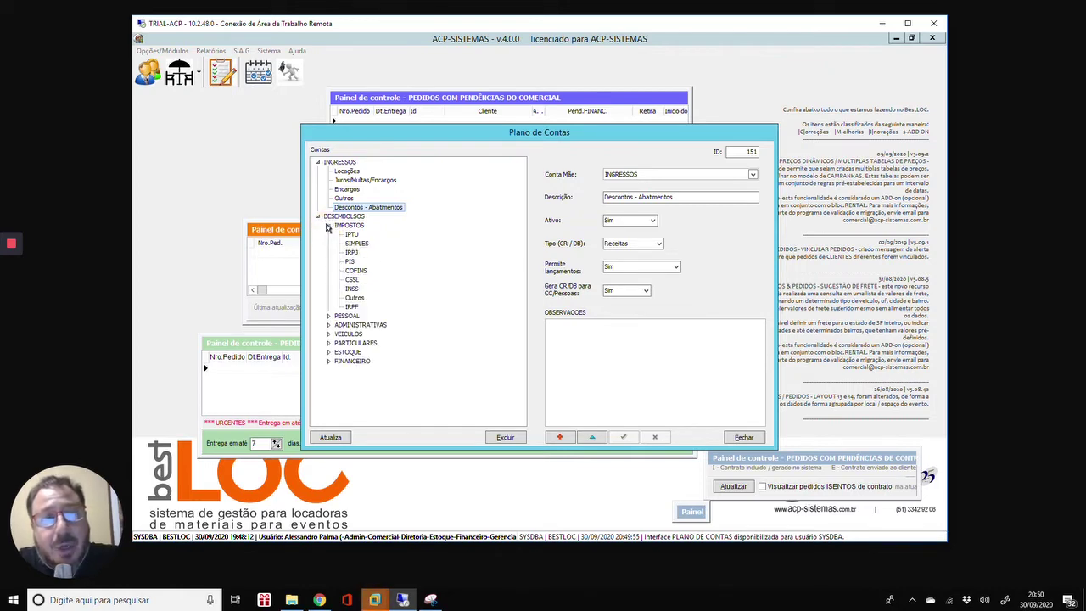
{"action": "left_click", "coordinate": [328, 226]}
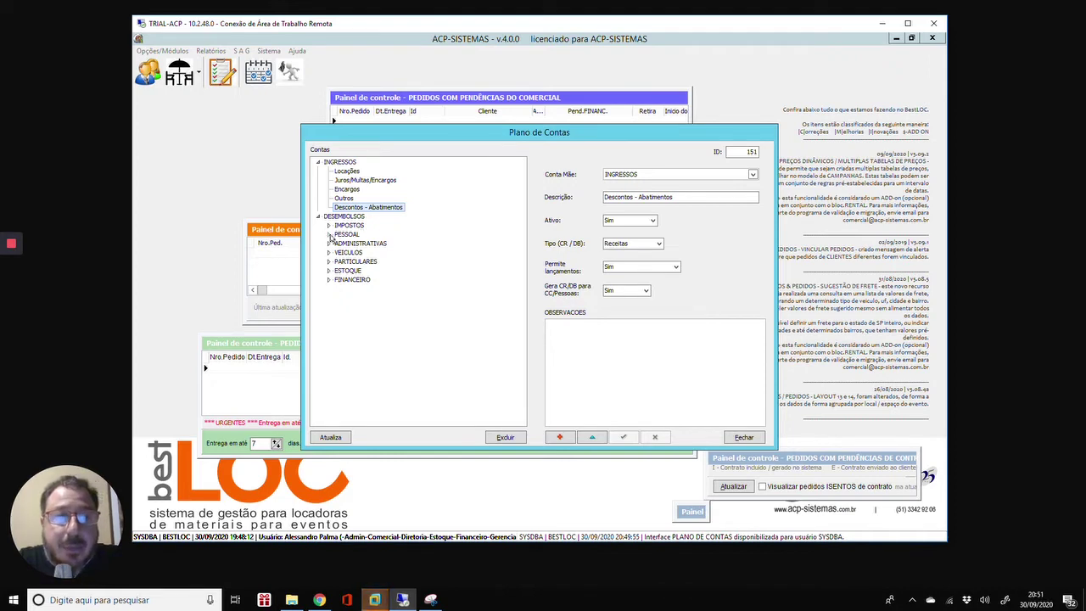
{"action": "left_click", "coordinate": [328, 226]}
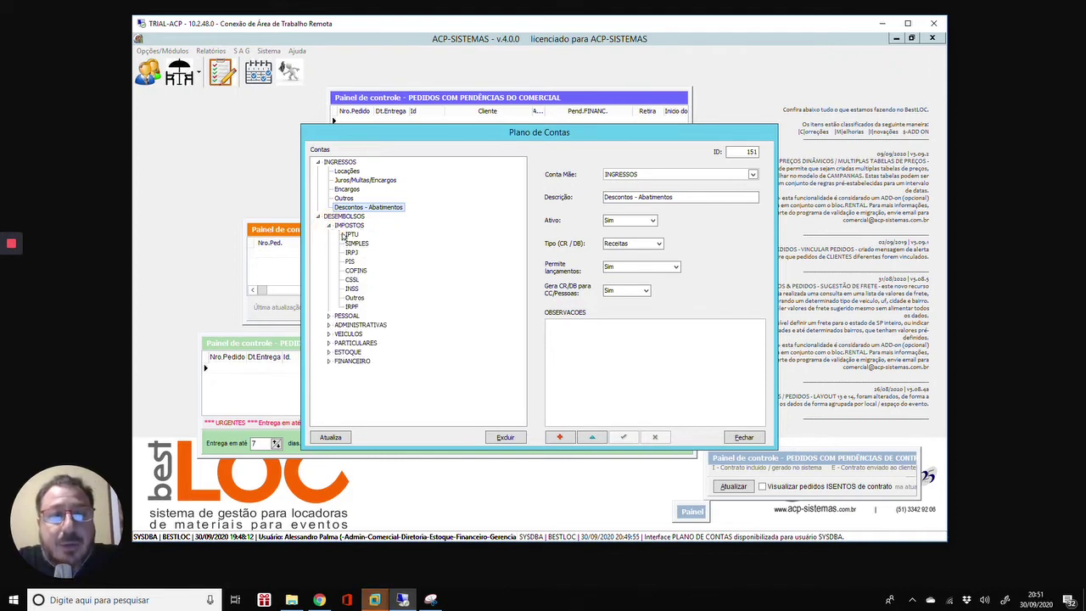
{"action": "left_click", "coordinate": [329, 315]}
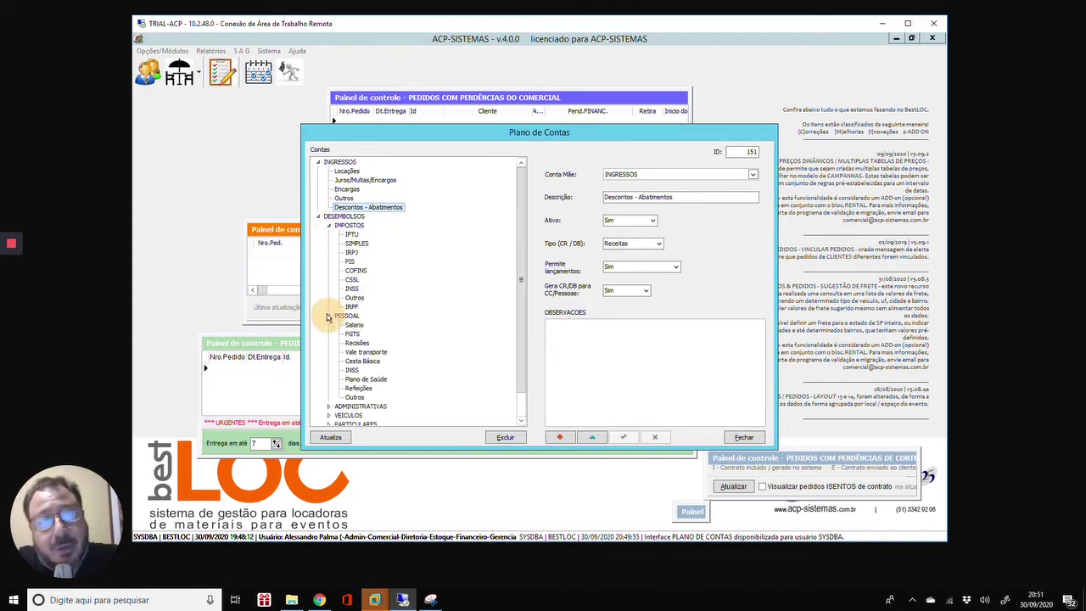
- Check the SIMPLES, PIS, COFINS, INSS and IRPJ tax accounts, and close the chart of accounts
{"action": "left_click", "coordinate": [356, 243]}
{"action": "left_click", "coordinate": [349, 262]}
{"action": "left_click", "coordinate": [355, 270]}
{"action": "left_click", "coordinate": [349, 290]}
{"action": "left_click", "coordinate": [351, 252]}
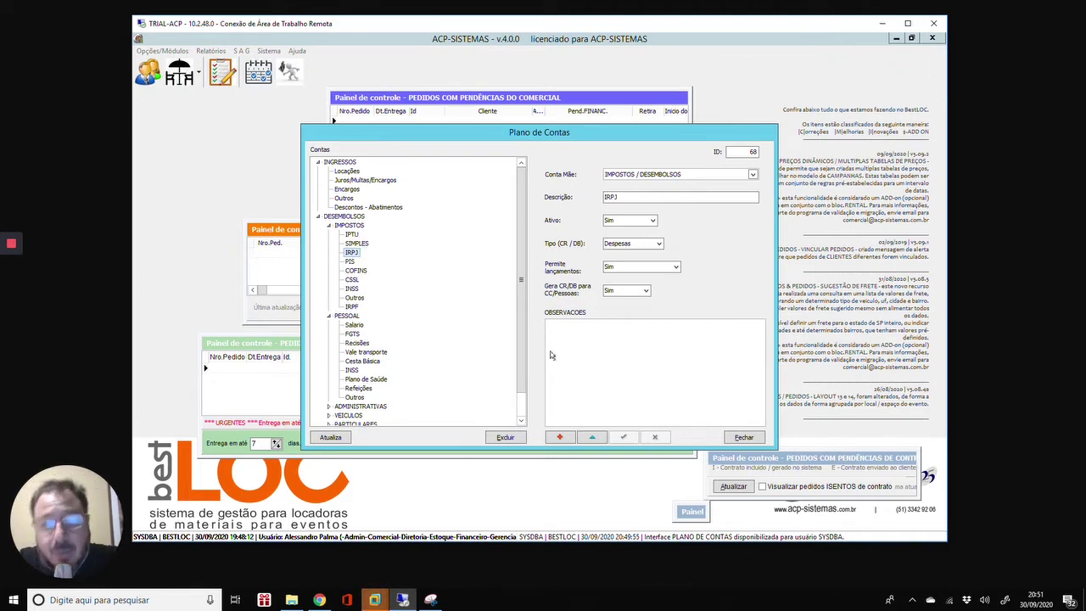
{"action": "left_click", "coordinate": [742, 437]}
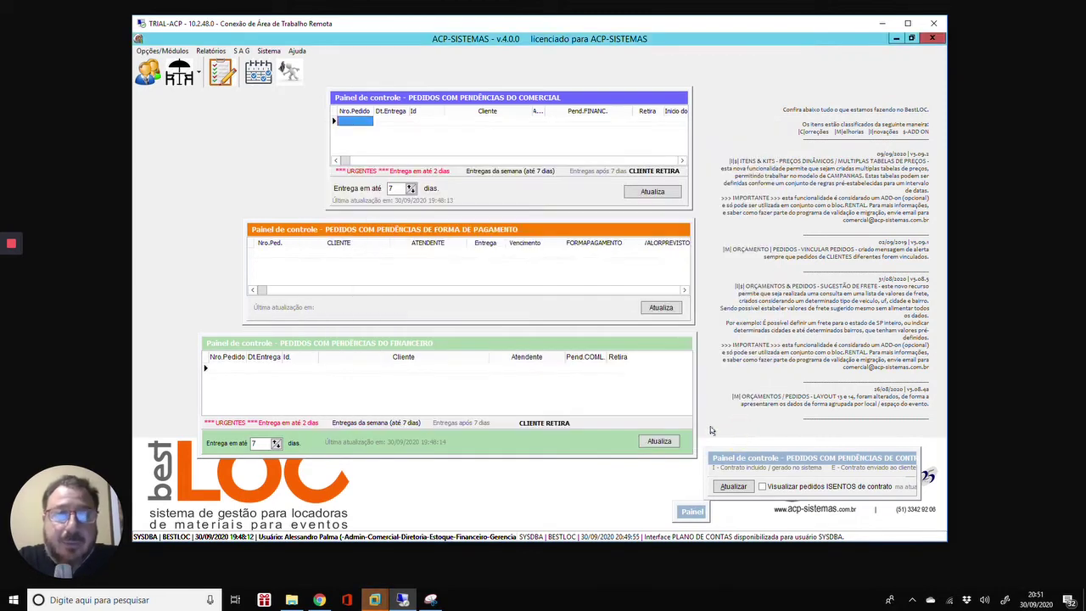
- Generate the DRE (Mensal) report for 9/2020 with detailed entries turned off, and close its preview
{"action": "left_click", "coordinate": [212, 51]}
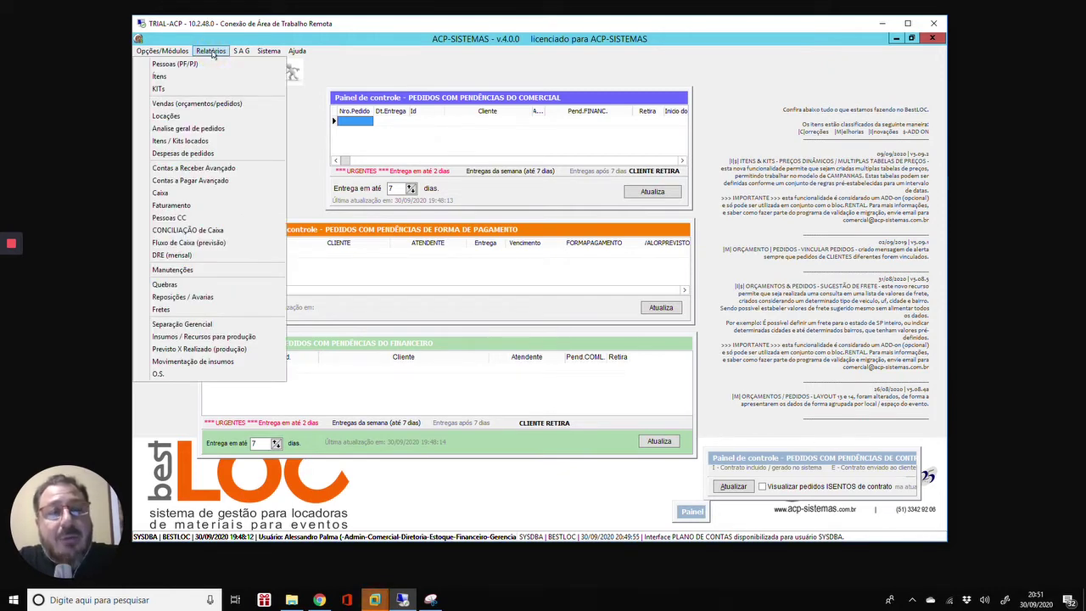
{"action": "left_click", "coordinate": [180, 255]}
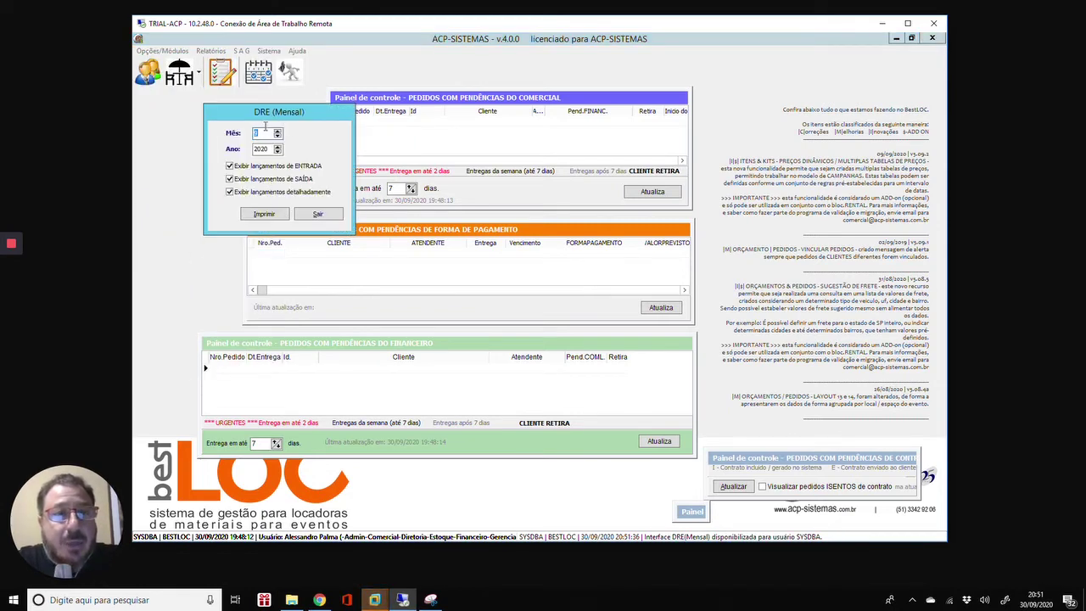
{"action": "left_click", "coordinate": [242, 195]}
{"action": "left_click", "coordinate": [263, 214]}
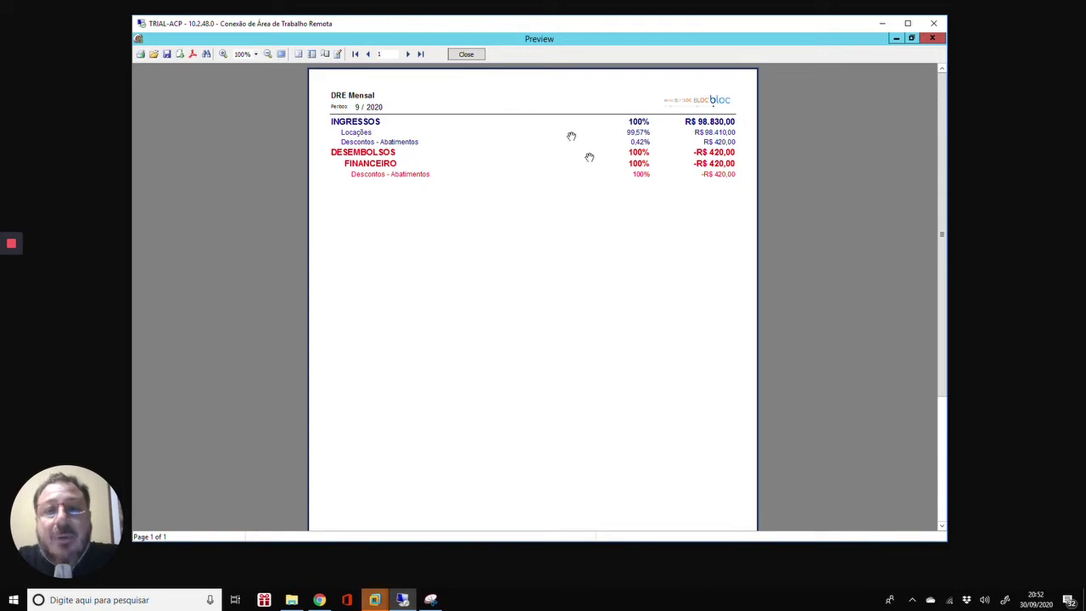
{"action": "left_click", "coordinate": [467, 55]}
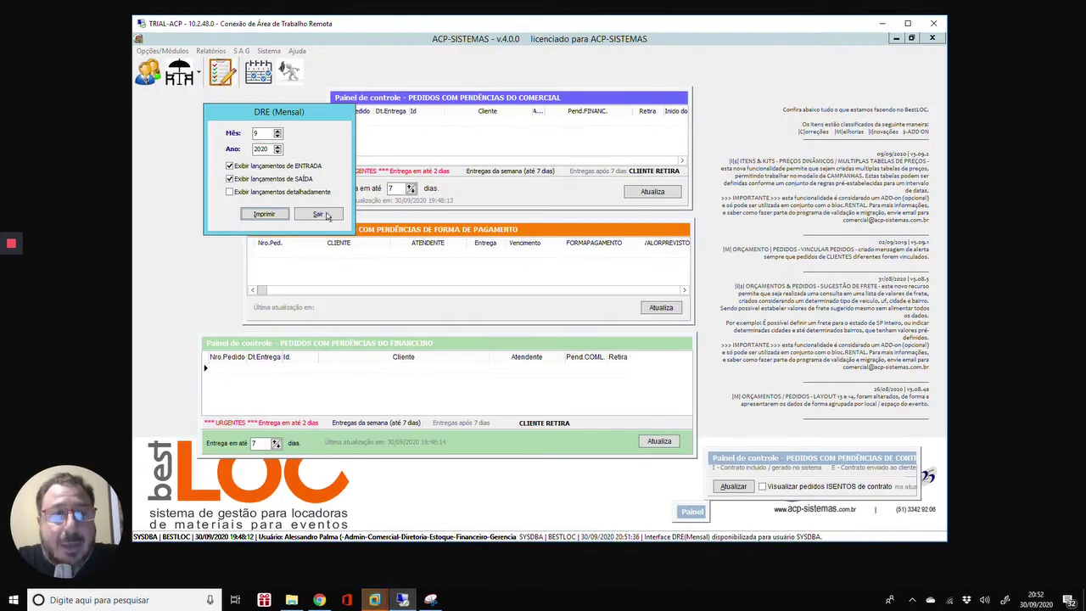
- Close the DRE dialog and search the Caixa entries dated 31/08/2020 to 30/09/2020
{"action": "left_click", "coordinate": [319, 213]}
{"action": "left_click", "coordinate": [165, 53]}
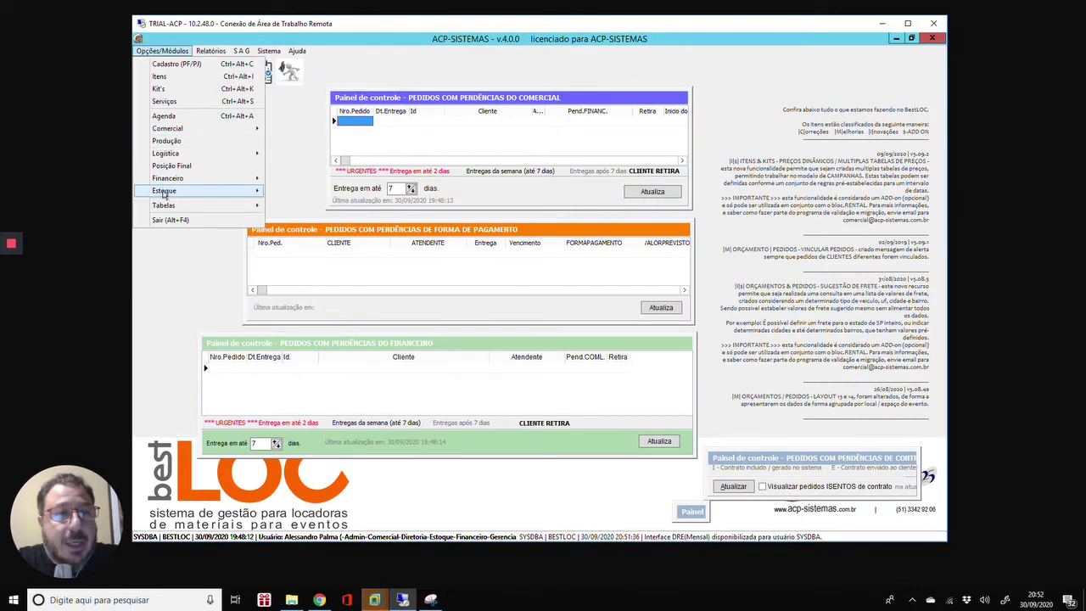
{"action": "mouse_move", "coordinate": [165, 180]}
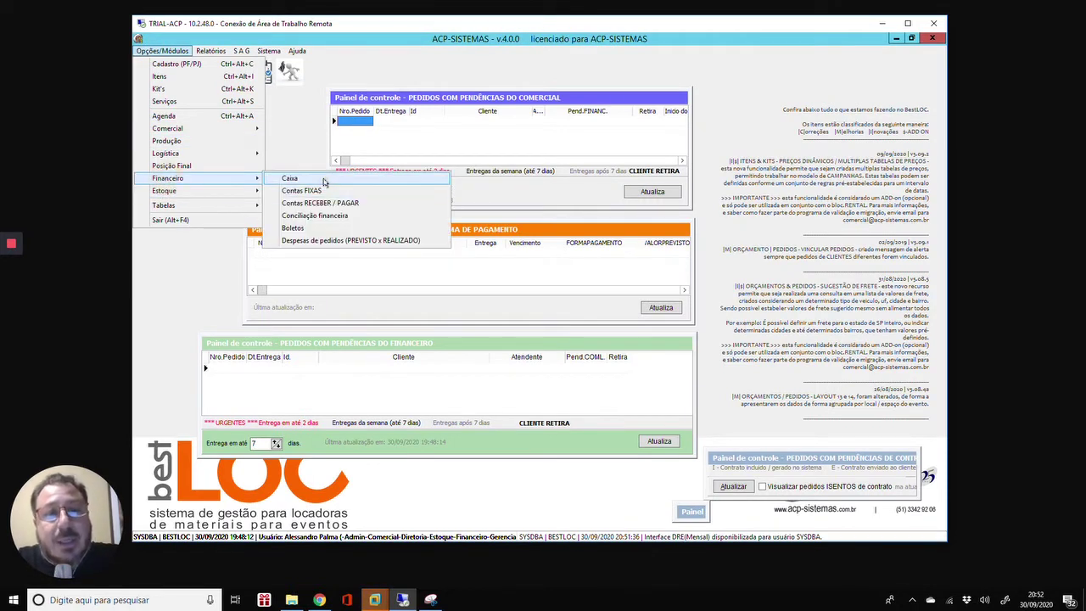
{"action": "left_click", "coordinate": [323, 180]}
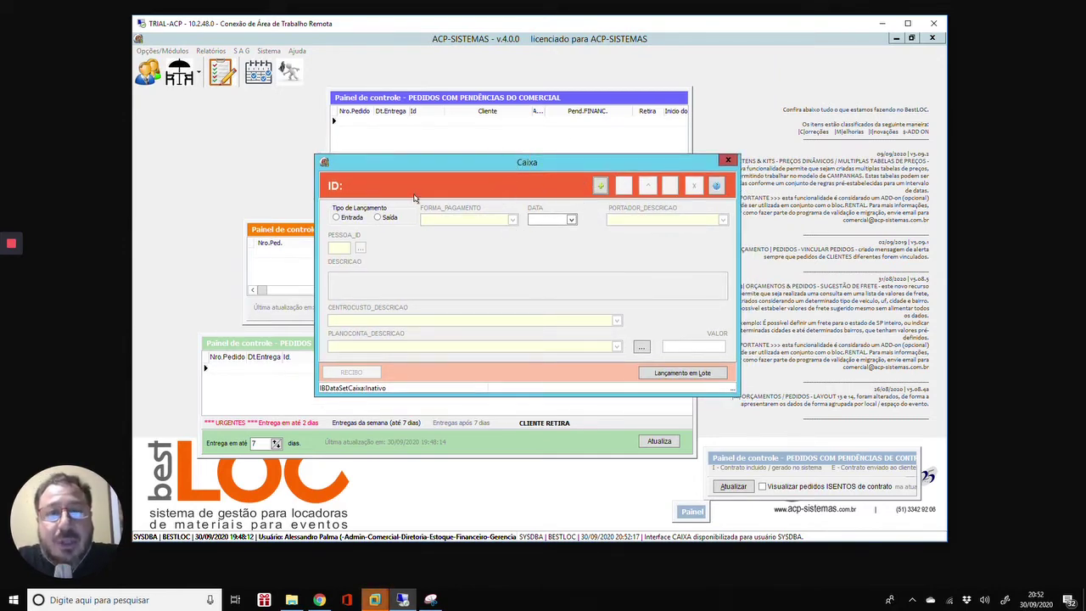
{"action": "left_click", "coordinate": [717, 185]}
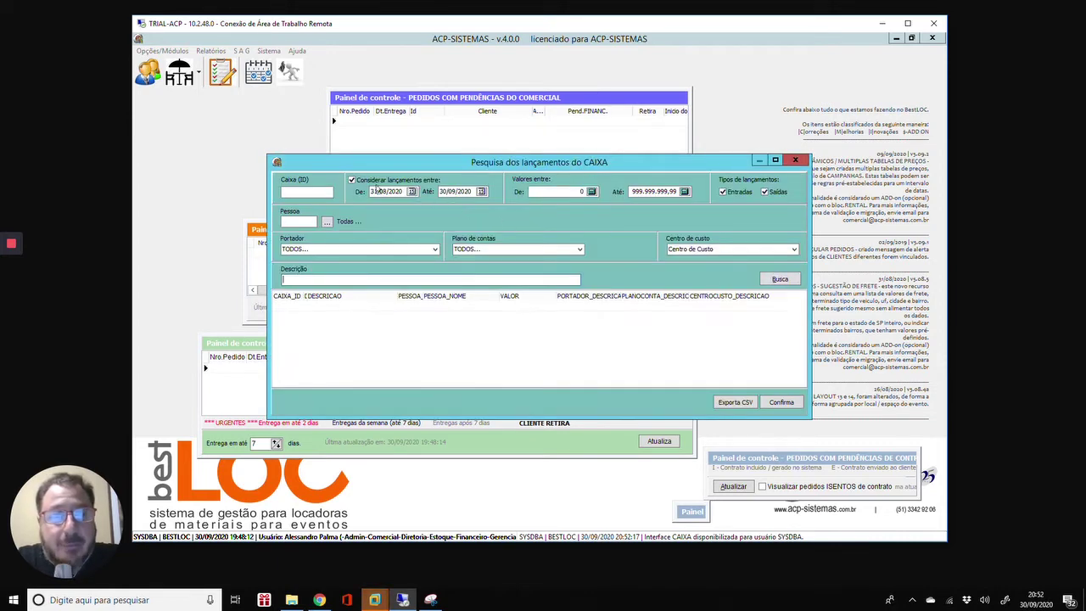
{"action": "left_click", "coordinate": [780, 279]}
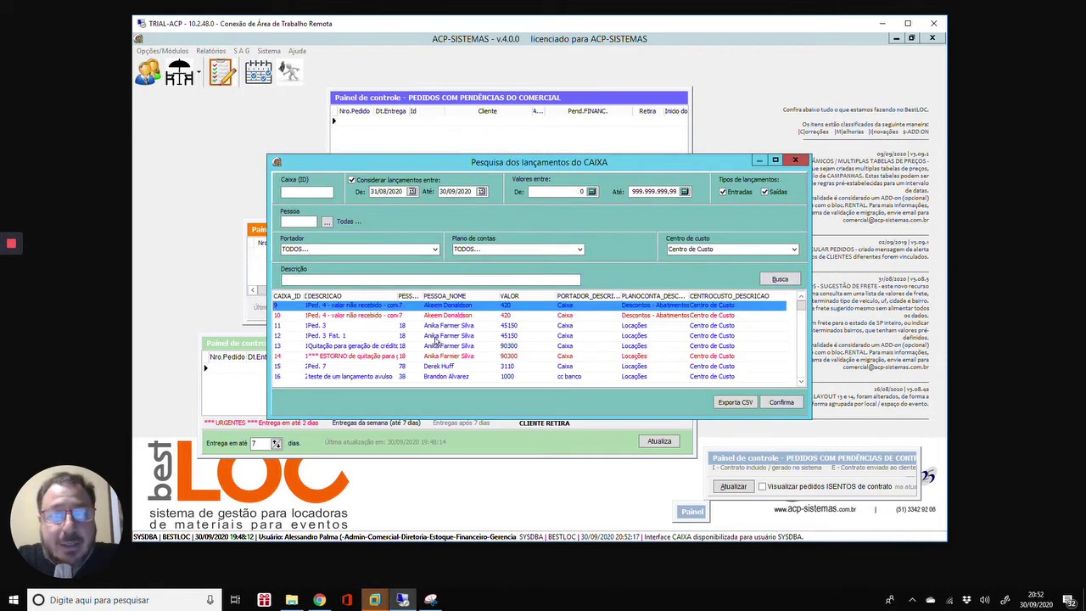
- Look through the listed cash entries, and close the search and the Caixa window
{"action": "left_click", "coordinate": [435, 336]}
{"action": "key", "text": "Down"}
{"action": "key", "text": "Down"}
{"action": "key", "text": "Down"}
{"action": "key", "text": "Down"}
{"action": "key", "text": "Down"}
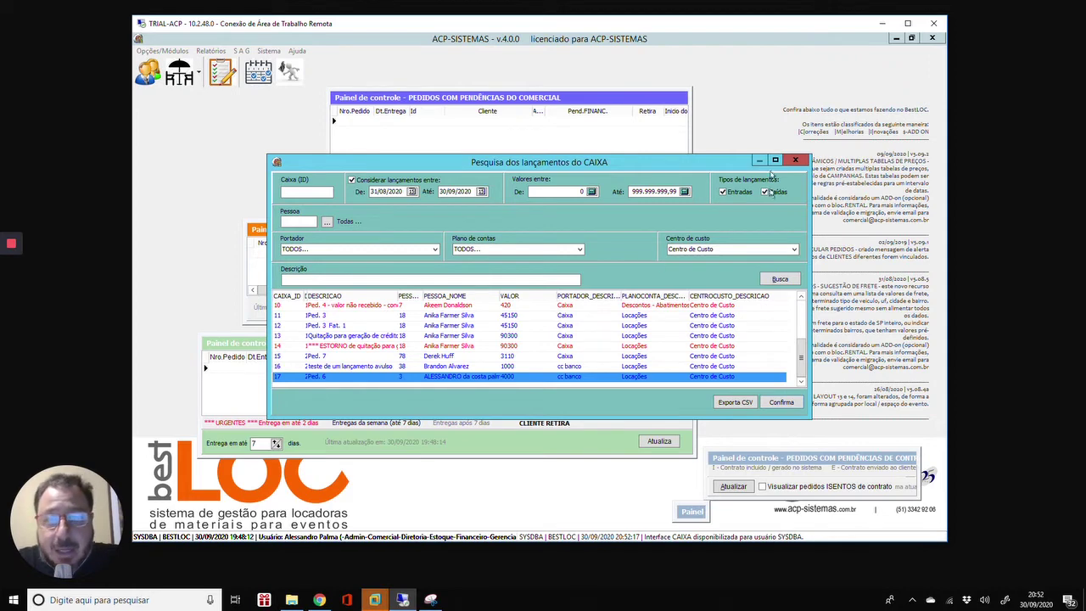
{"action": "left_click", "coordinate": [794, 161]}
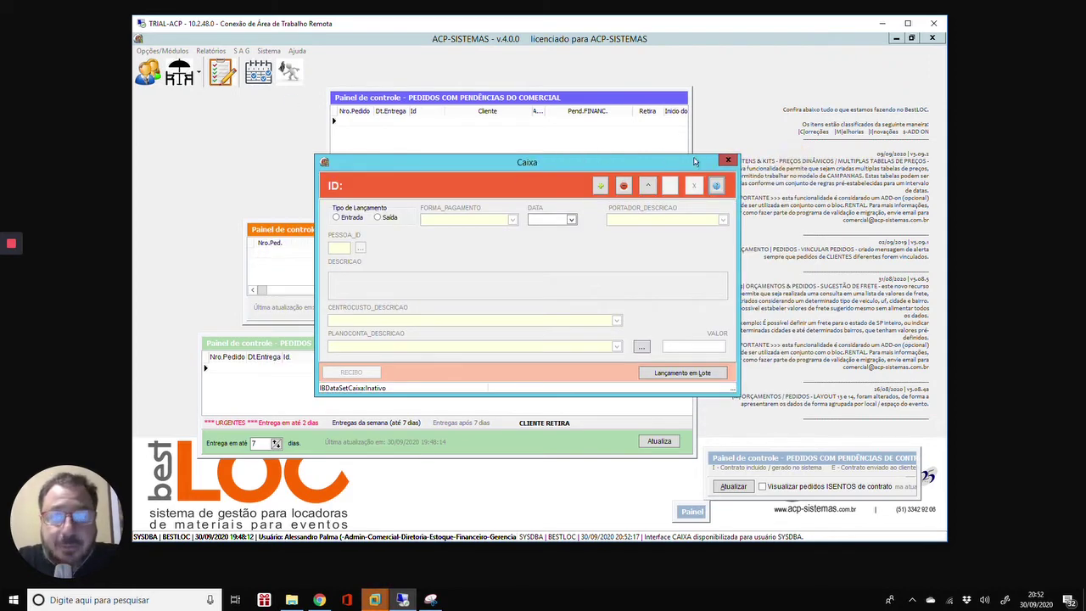
{"action": "left_click", "coordinate": [727, 160]}
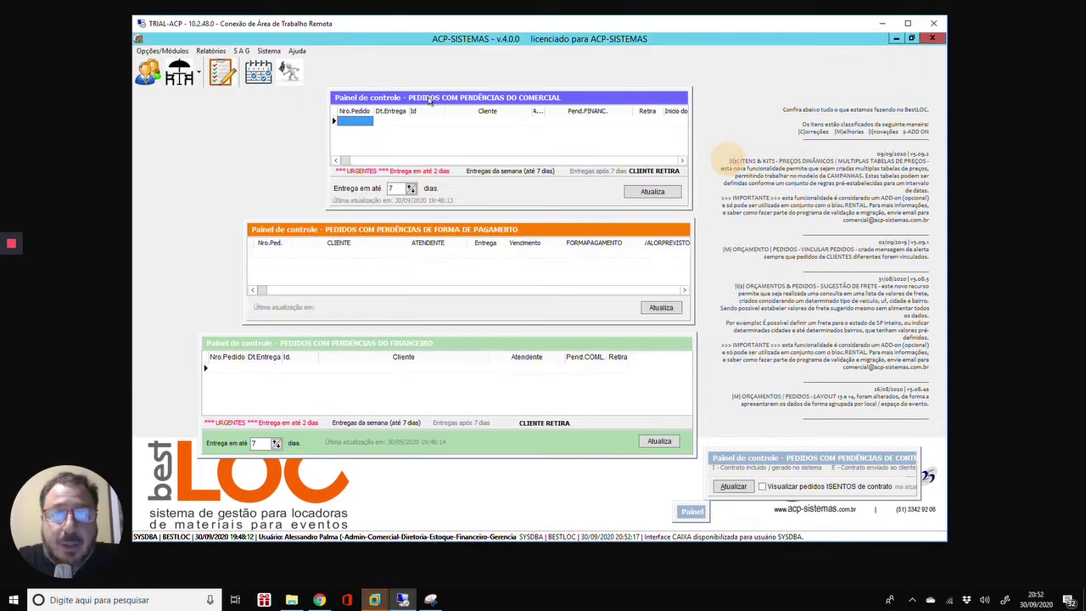
- Search the receivable accounts in Contas RECEBER / PAGAR and open the account containing the R$ 3.110,00 instalment due 14/08/2020
{"action": "left_click", "coordinate": [162, 51]}
{"action": "mouse_move", "coordinate": [178, 184]}
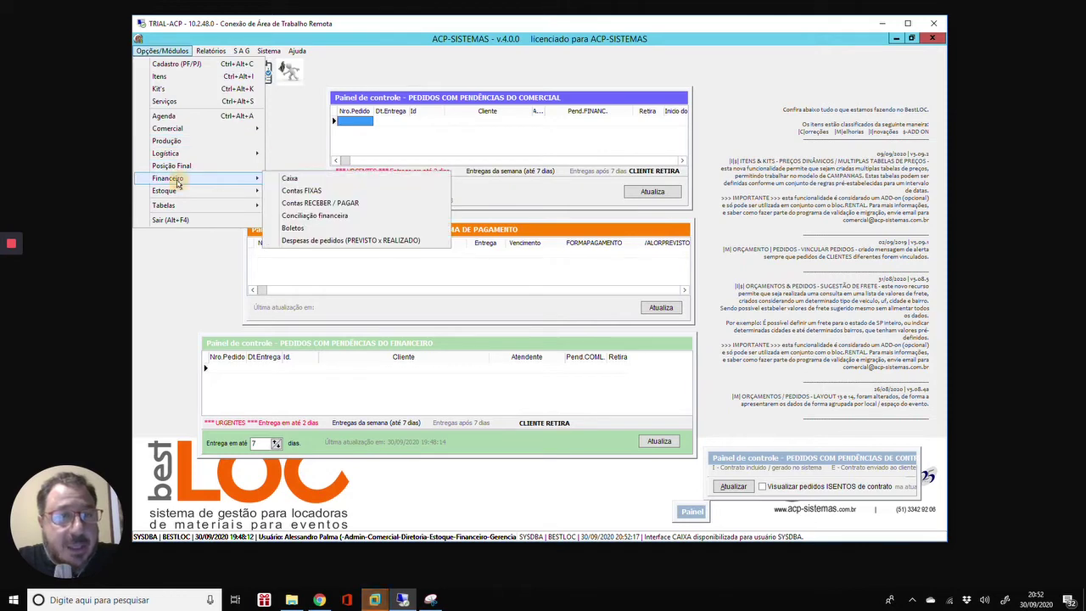
{"action": "left_click", "coordinate": [326, 204]}
{"action": "left_click", "coordinate": [814, 163]}
{"action": "left_click", "coordinate": [900, 219]}
{"action": "left_click", "coordinate": [638, 276]}
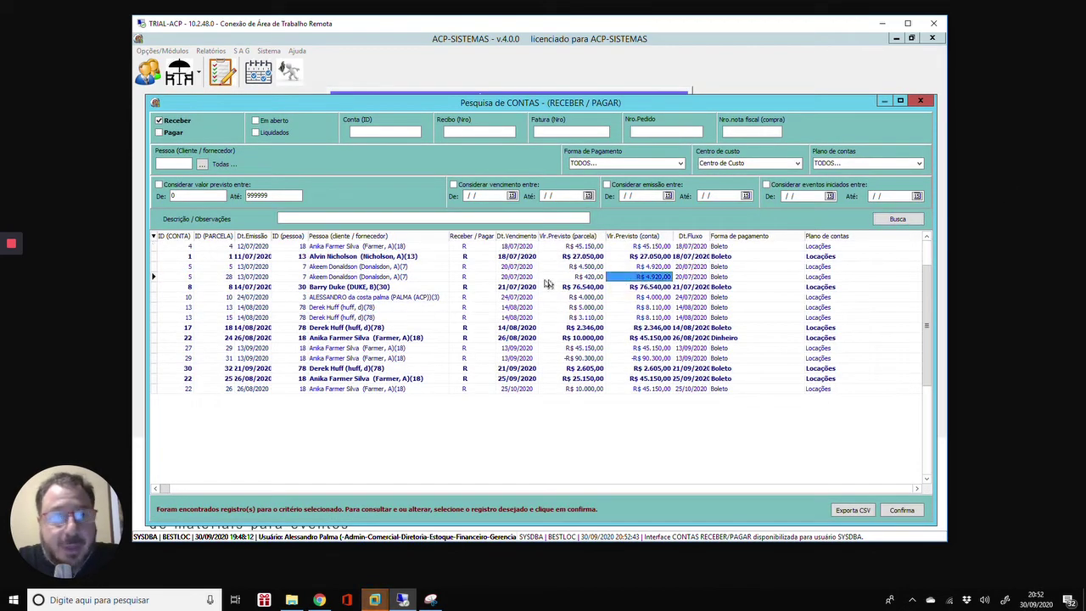
{"action": "double_click", "coordinate": [518, 317]}
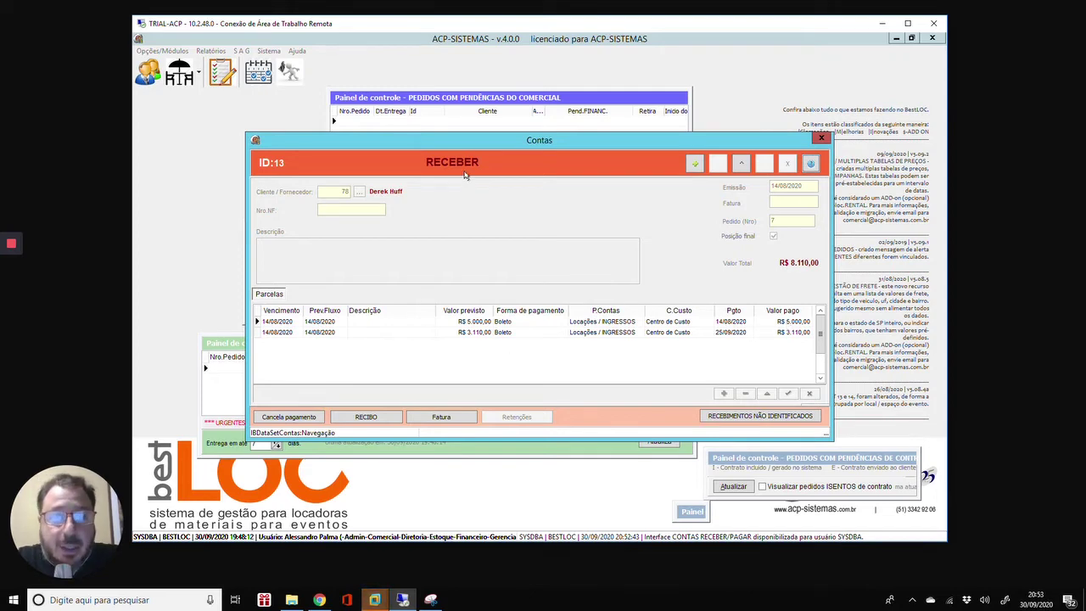
- View the Caixa entry behind the R$ 5.000,00 instalment, and close both the entry and the account
{"action": "left_click", "coordinate": [792, 323]}
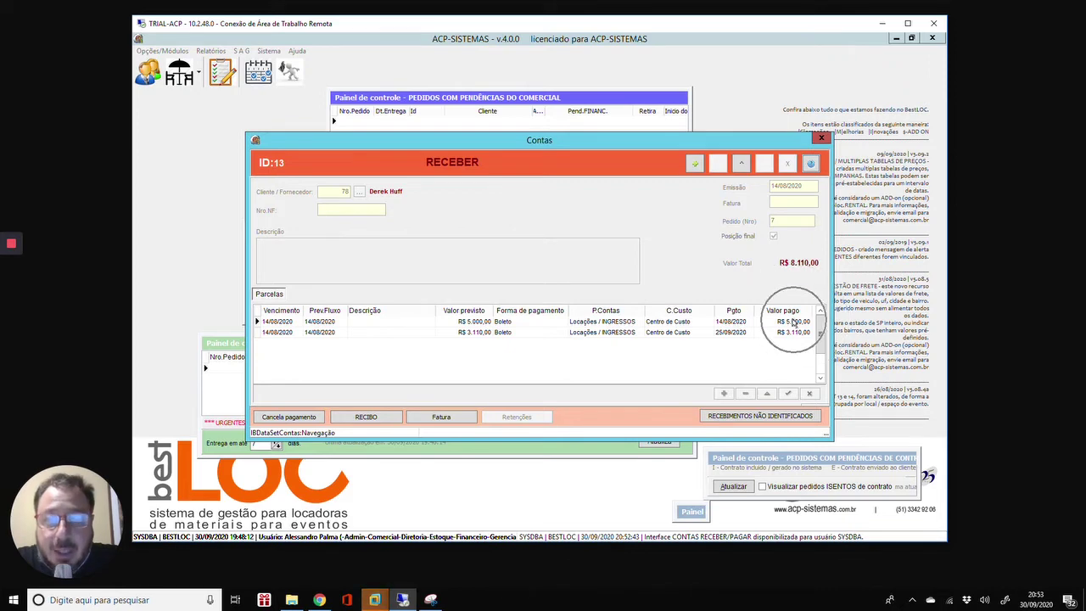
{"action": "right_click", "coordinate": [694, 323]}
{"action": "left_click", "coordinate": [730, 339]}
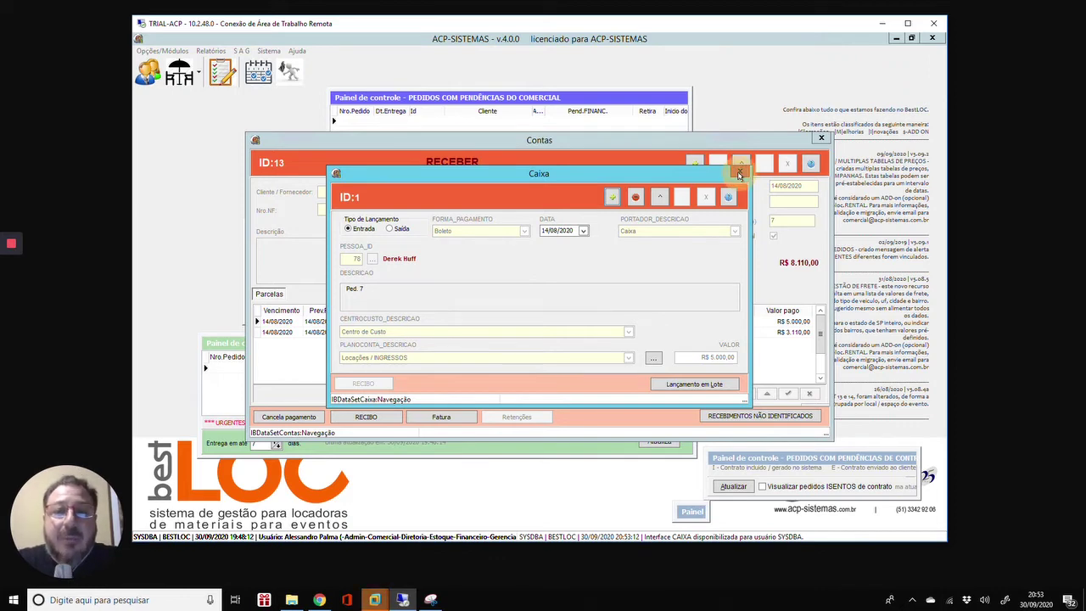
{"action": "left_click", "coordinate": [739, 173]}
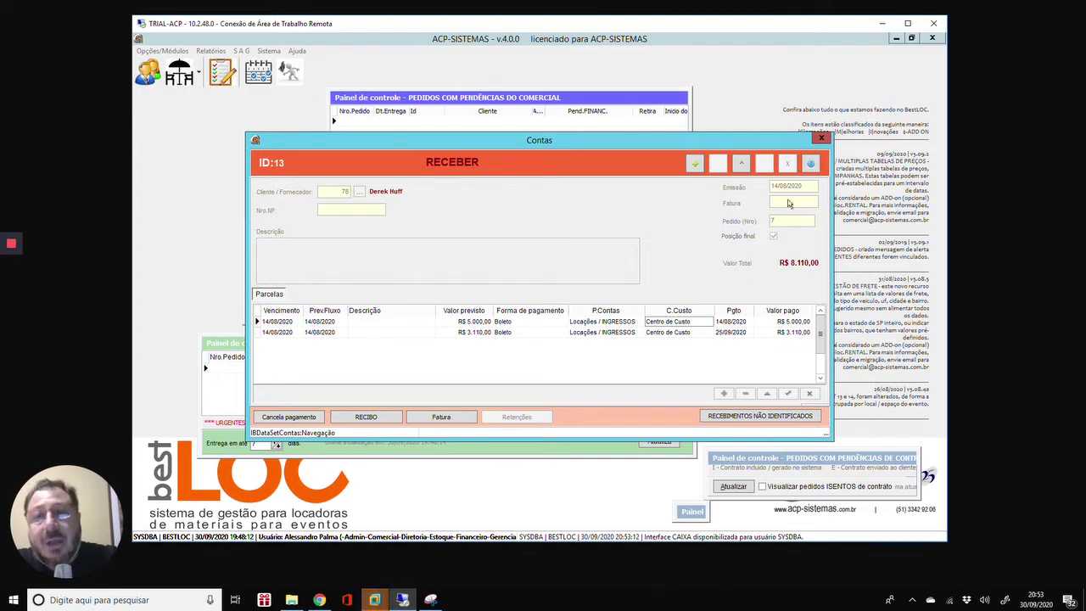
{"action": "left_click", "coordinate": [821, 139]}
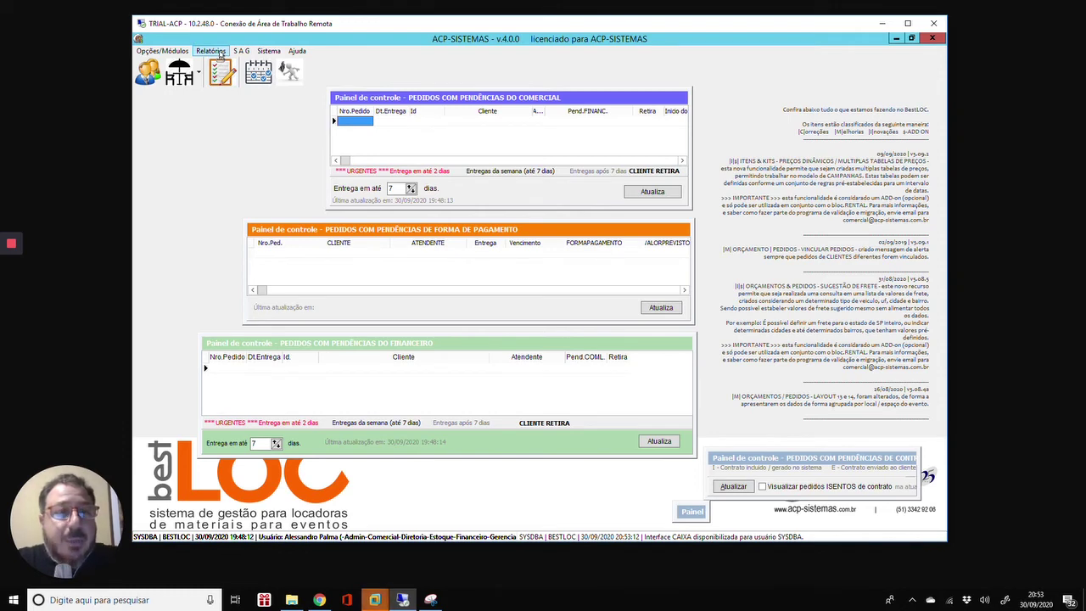
- Review the filter options of the sales report for quotes and orders, and close it without generating the report
{"action": "left_click", "coordinate": [218, 53]}
{"action": "left_click", "coordinate": [199, 103]}
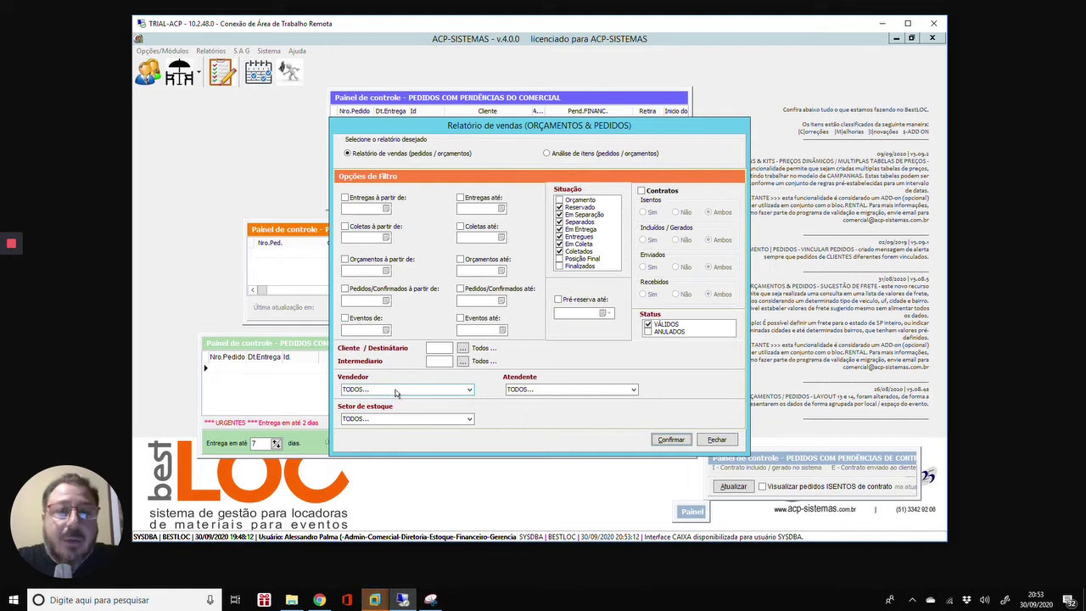
{"action": "left_click_drag", "start_coordinate": [563, 129], "coordinate": [515, 125]}
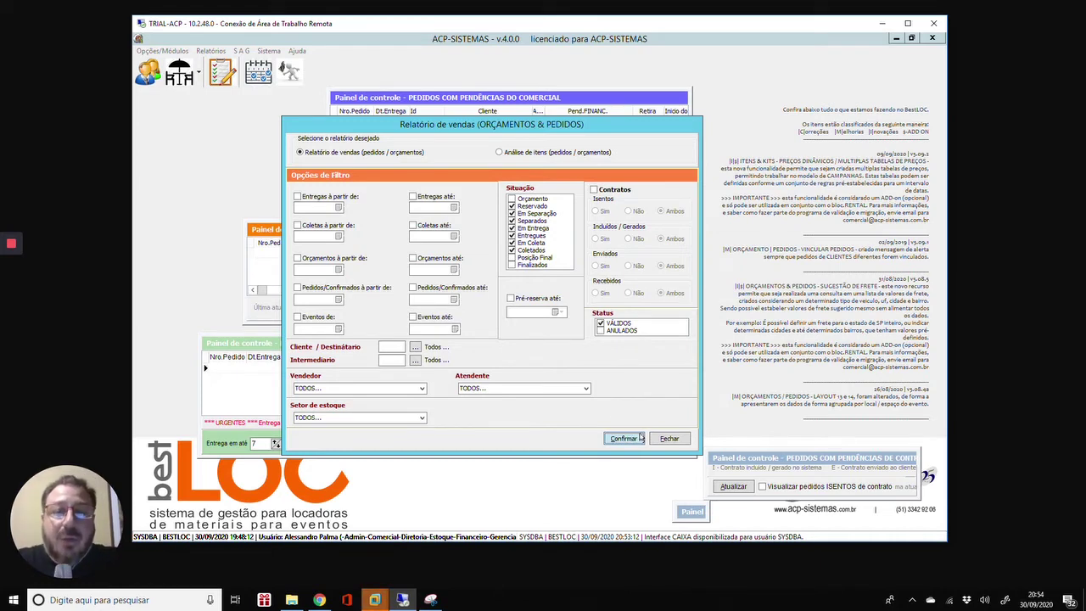
{"action": "left_click", "coordinate": [668, 438]}
- Find the order dated 24/07/2020 in Orçamentos / Pedidos and open its instalment and payment maintenance
{"action": "left_click", "coordinate": [222, 76]}
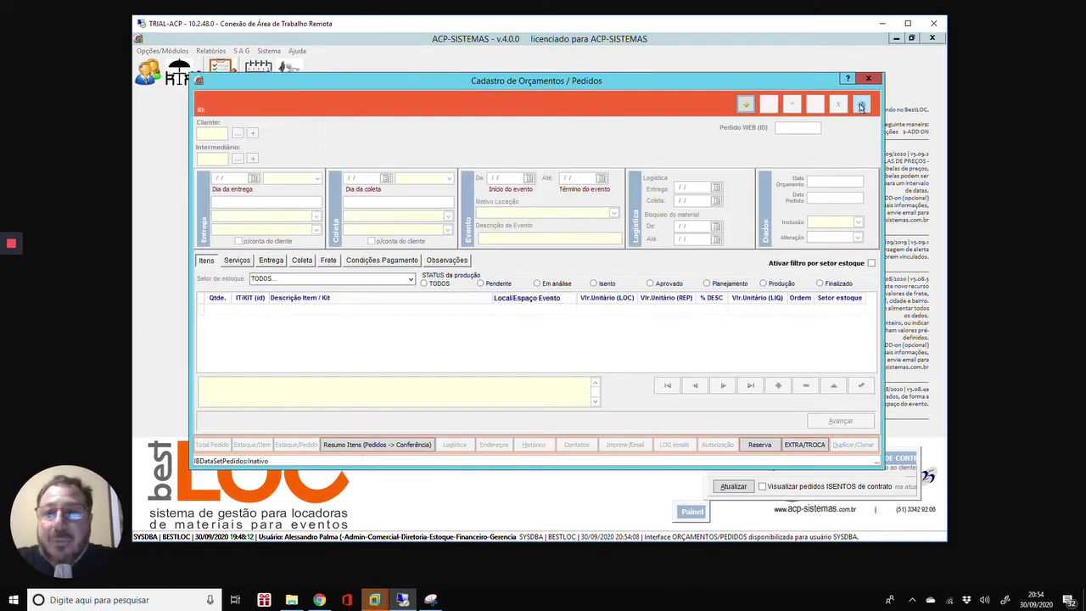
{"action": "left_click", "coordinate": [861, 104]}
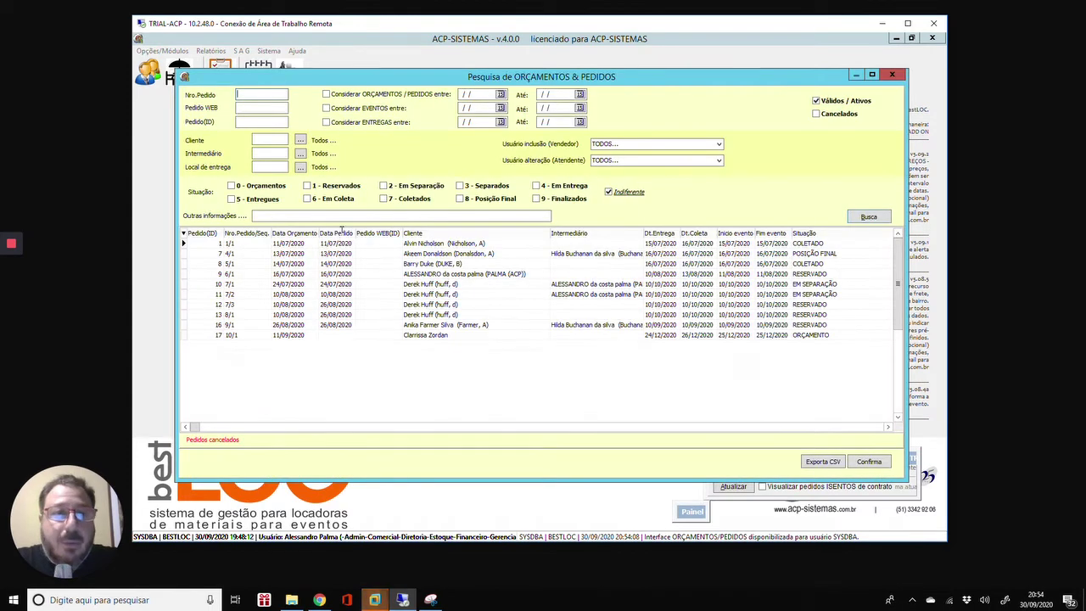
{"action": "double_click", "coordinate": [337, 285]}
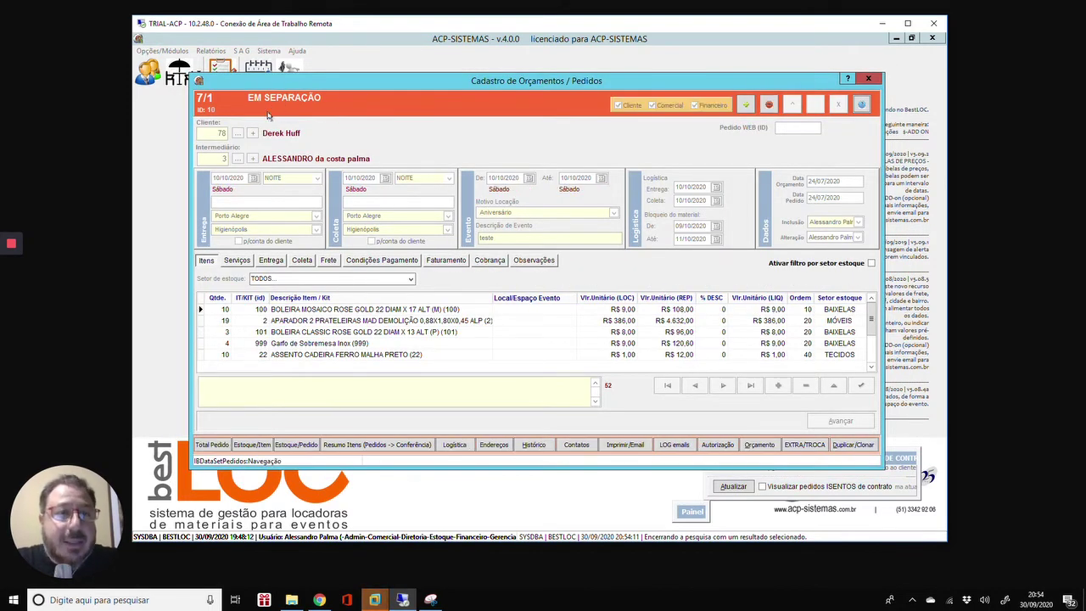
{"action": "left_click", "coordinate": [380, 261]}
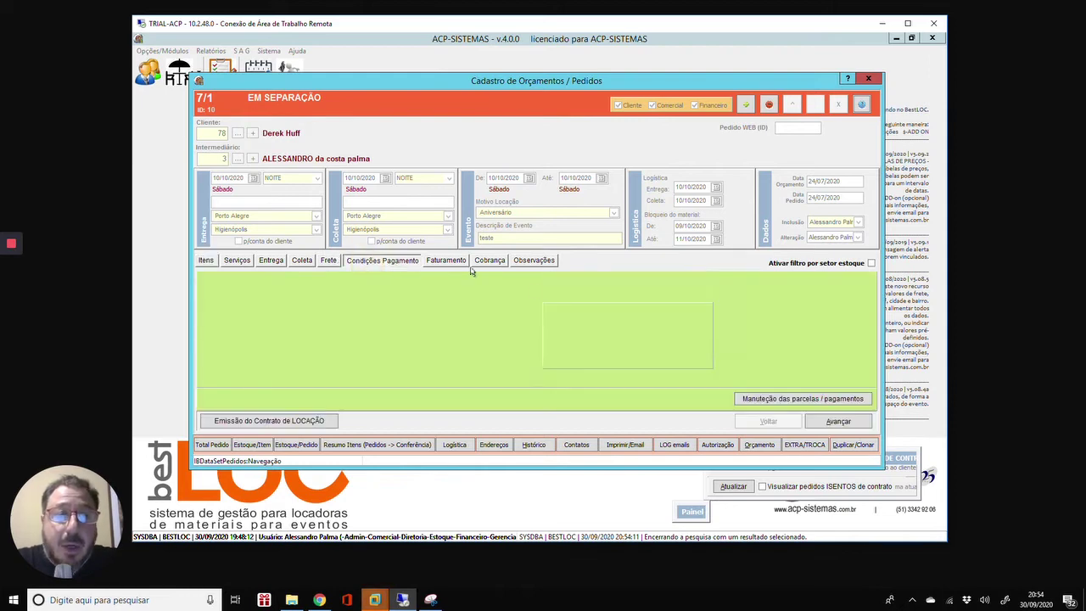
{"action": "left_click", "coordinate": [771, 399]}
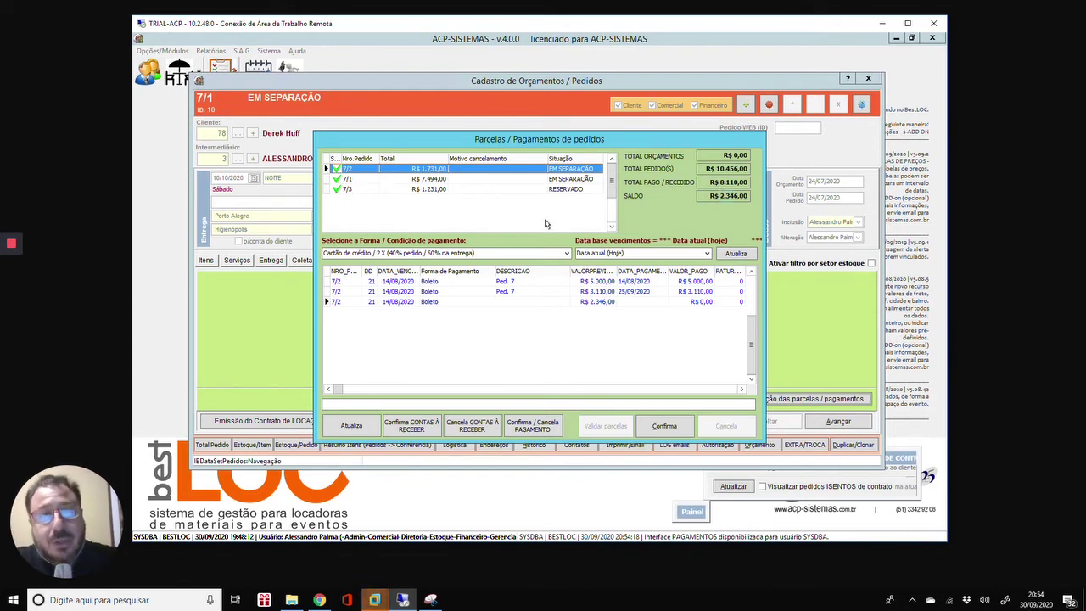
- Compare the order total, the total received and the outstanding balance in the order payments
{"action": "left_click", "coordinate": [722, 168]}
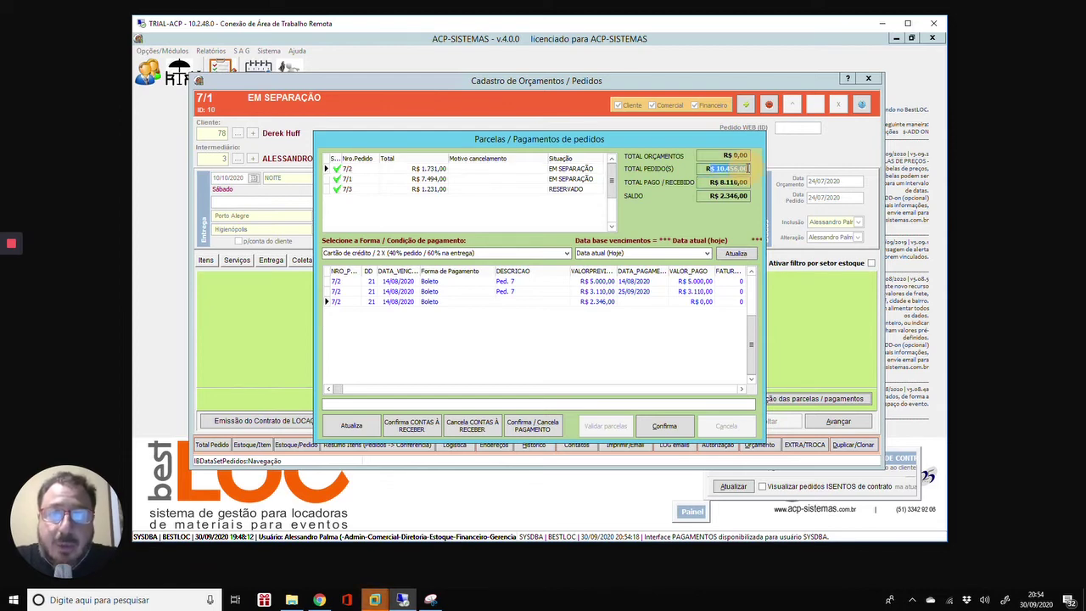
{"action": "mouse_move", "coordinate": [752, 168]}
{"action": "left_mouse_down"}
{"action": "mouse_move", "coordinate": [708, 169]}
{"action": "mouse_move", "coordinate": [752, 183]}
{"action": "left_mouse_up"}
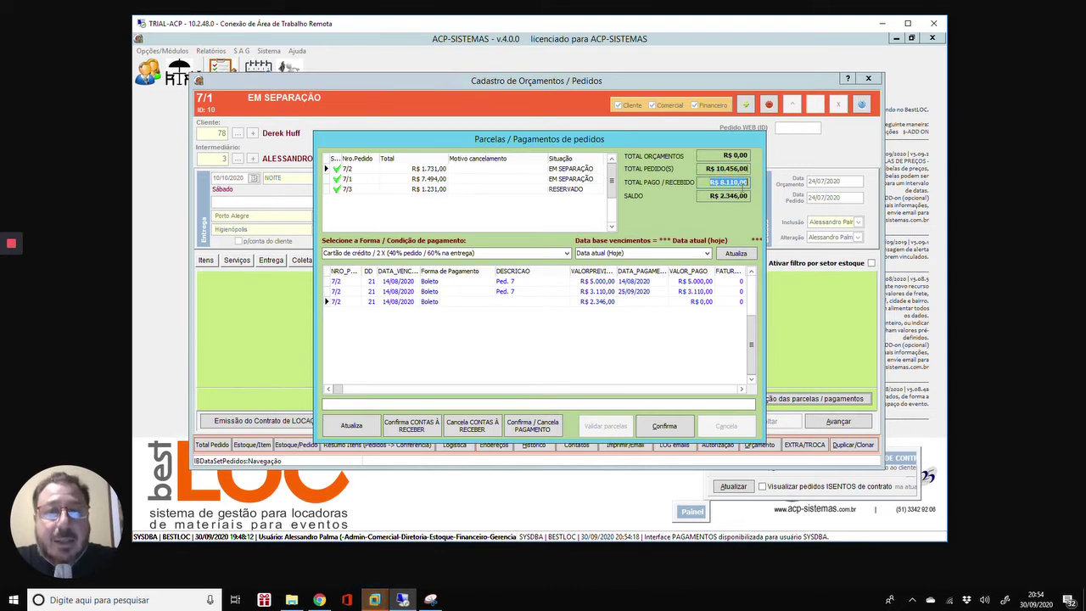
{"action": "left_click_drag", "start_coordinate": [710, 195], "coordinate": [749, 182]}
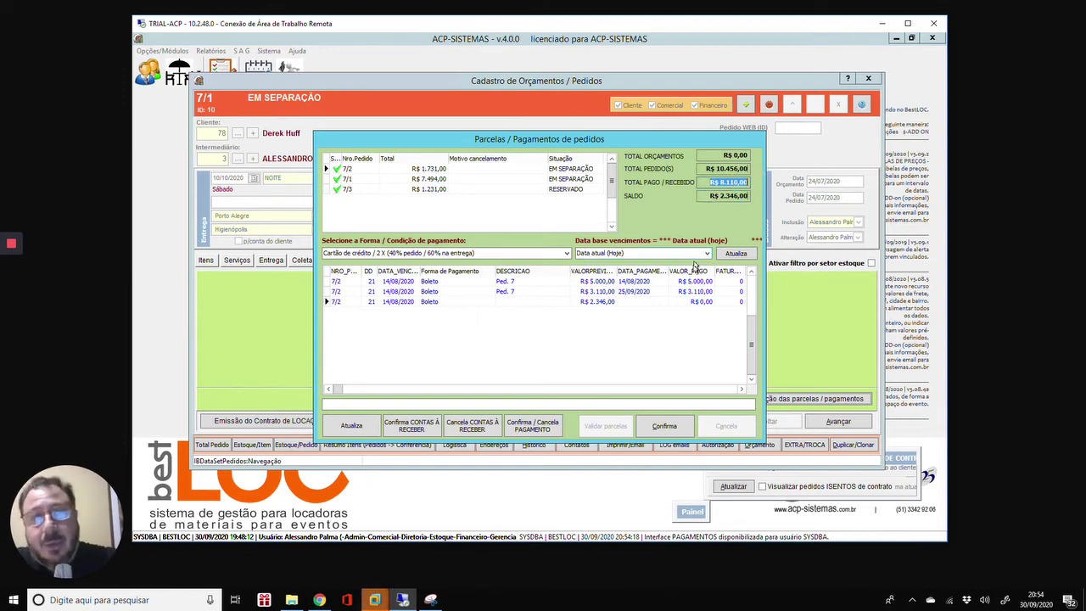
- Check the paid amounts and payment dates of the first two instalments, and close the payments and the order
{"action": "left_click", "coordinate": [690, 283]}
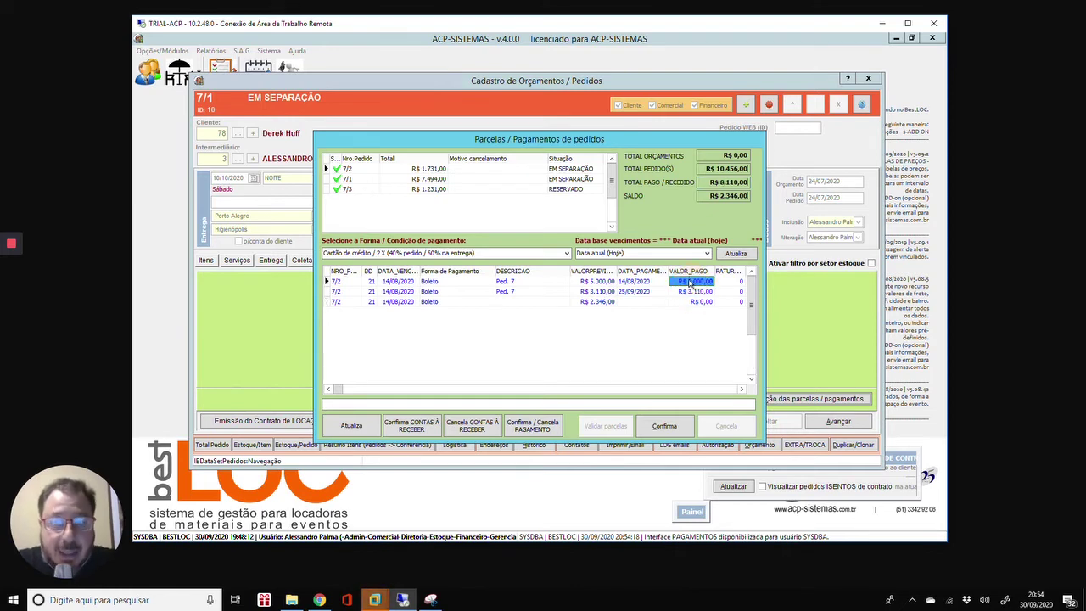
{"action": "left_click", "coordinate": [685, 281]}
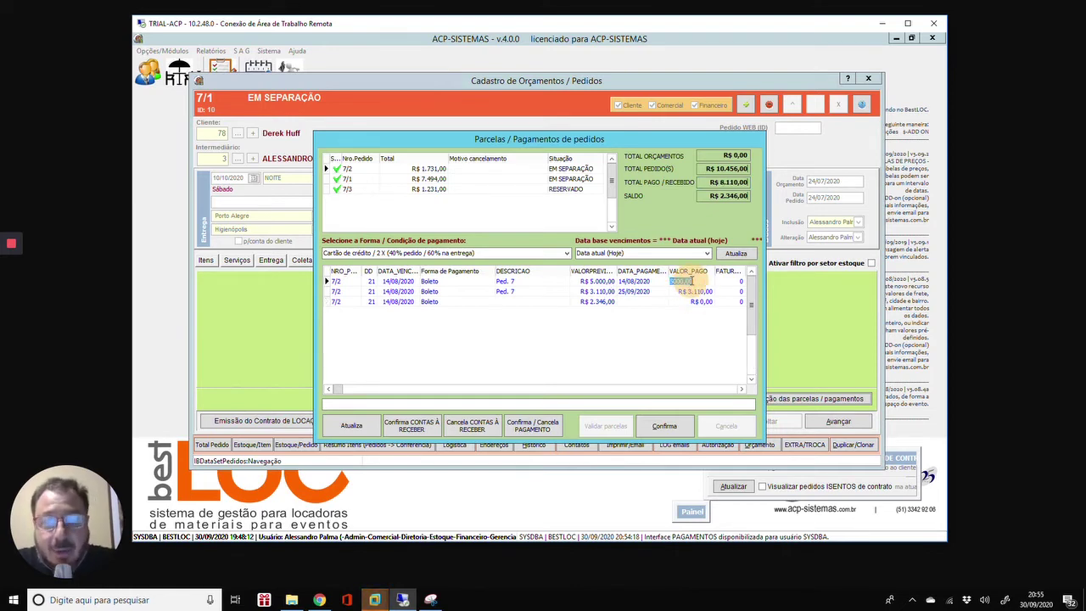
{"action": "left_click", "coordinate": [693, 293]}
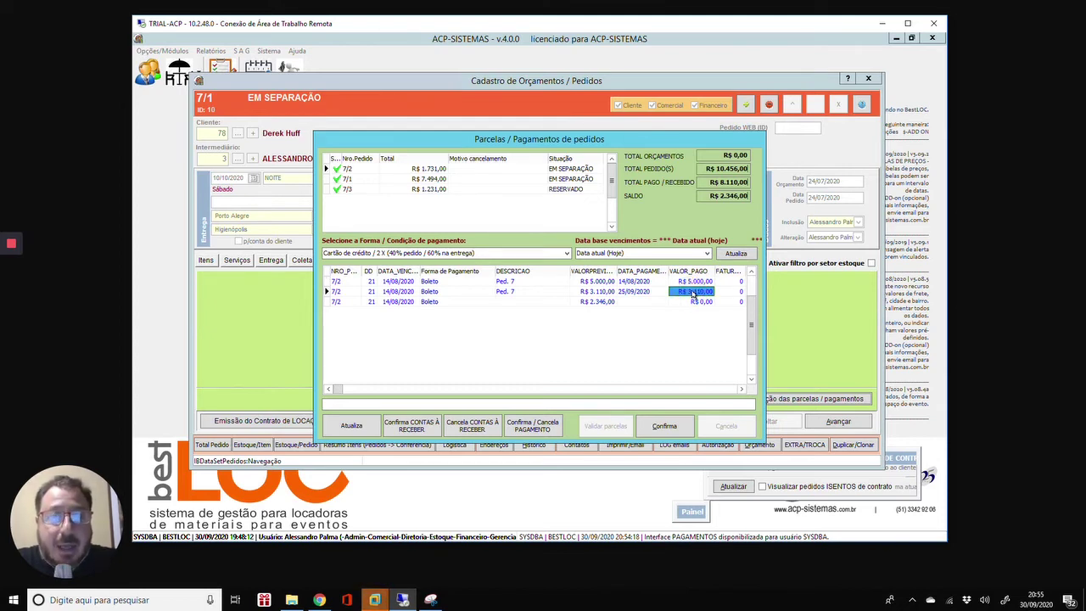
{"action": "left_click", "coordinate": [693, 282]}
{"action": "left_click", "coordinate": [645, 282]}
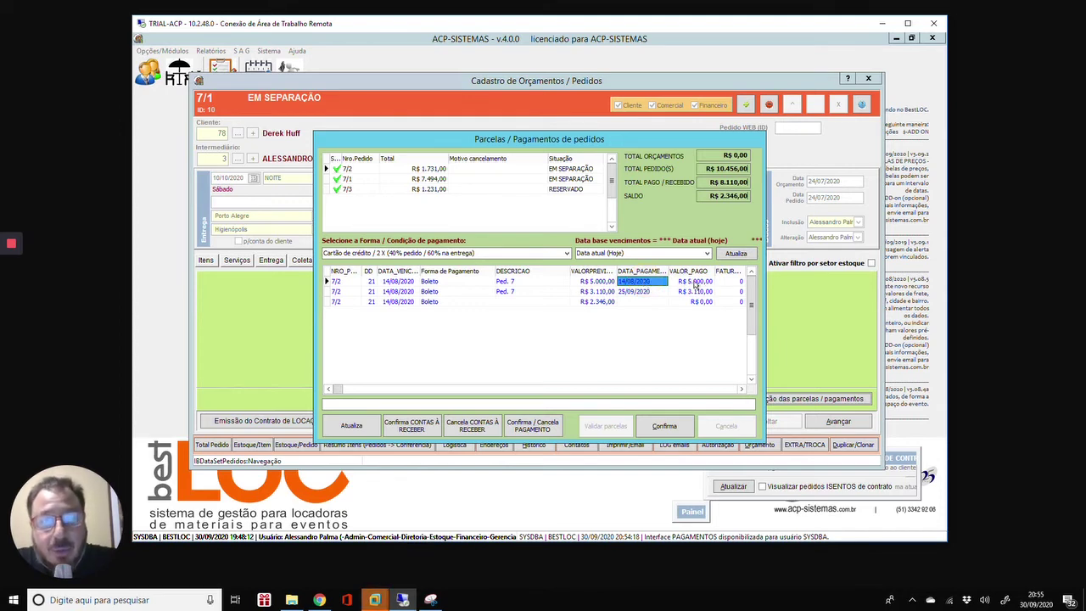
{"action": "left_click", "coordinate": [645, 293]}
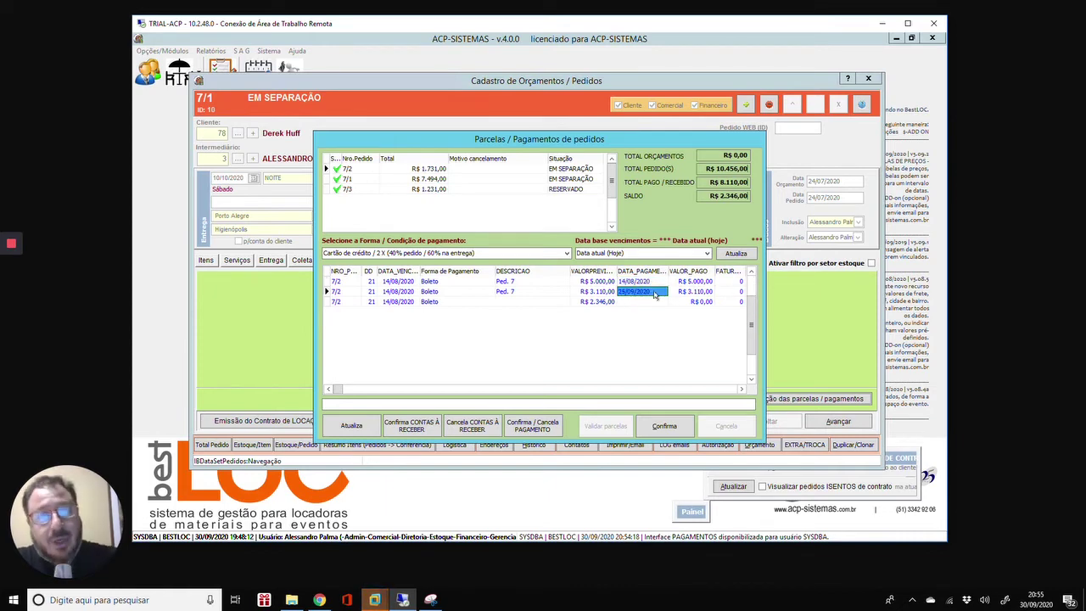
{"action": "left_click", "coordinate": [665, 425]}
{"action": "left_click", "coordinate": [877, 79]}
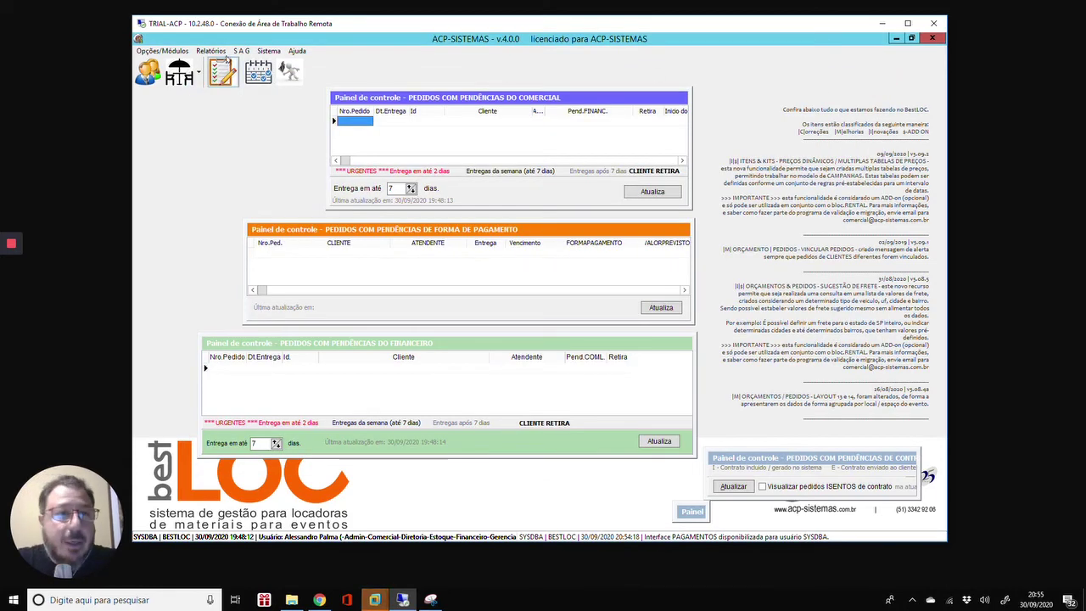
- Generate the monthly DRE for month 8 of 2020 with incoming and outgoing entries shown in detail
{"action": "left_click", "coordinate": [210, 51]}
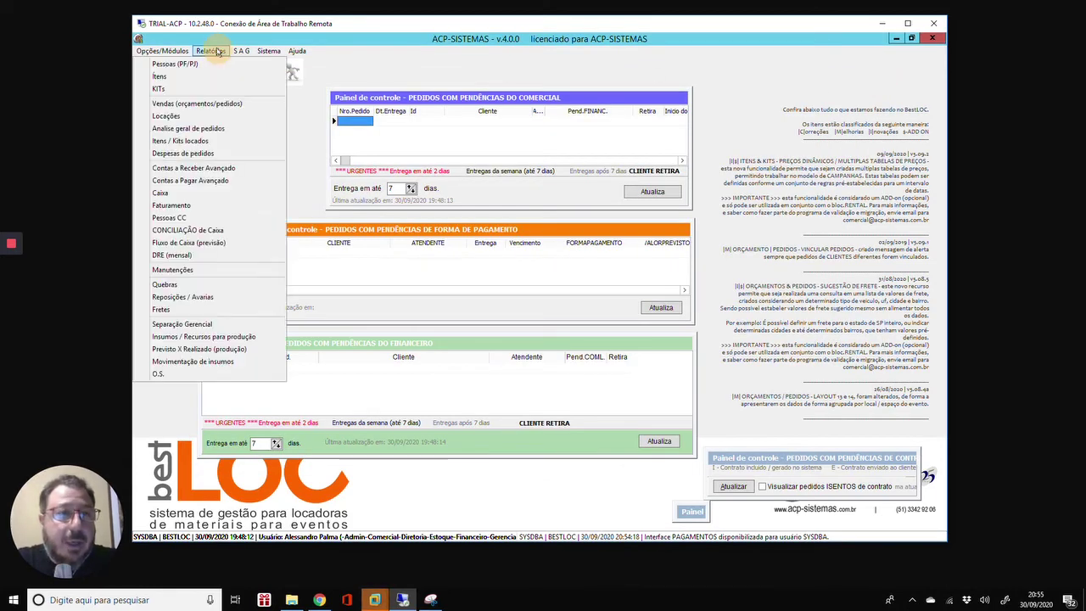
{"action": "left_click", "coordinate": [193, 254]}
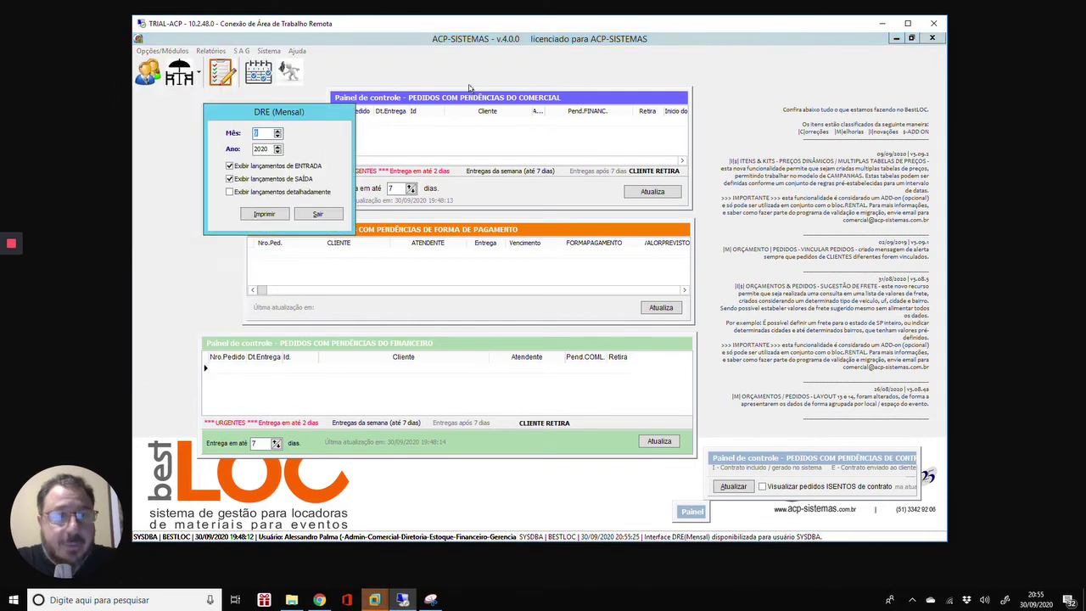
{"action": "left_click", "coordinate": [277, 133]}
{"action": "left_click", "coordinate": [278, 132]}
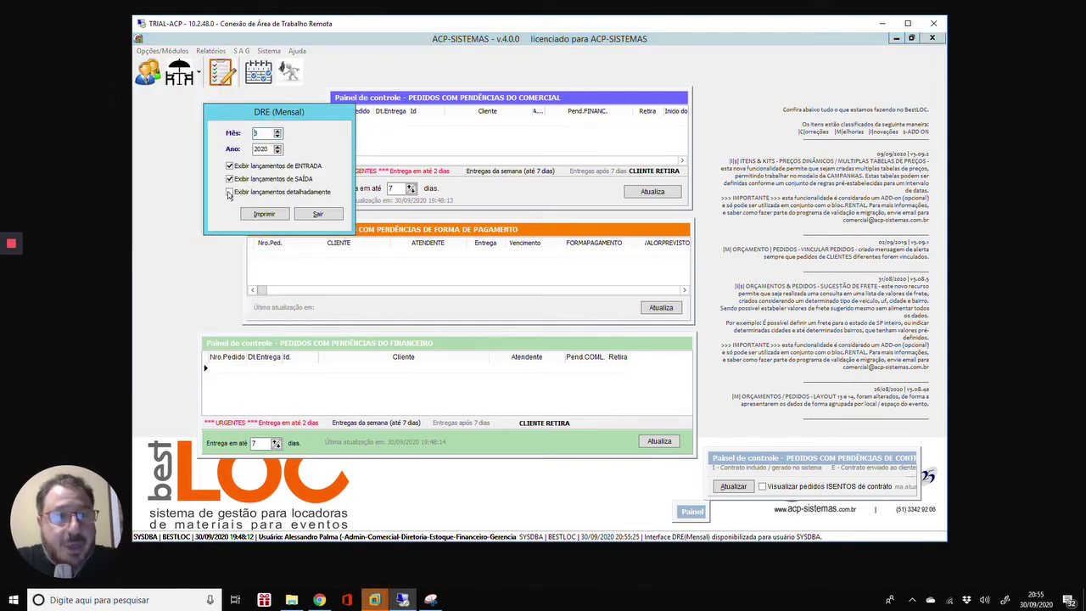
{"action": "left_click", "coordinate": [228, 192]}
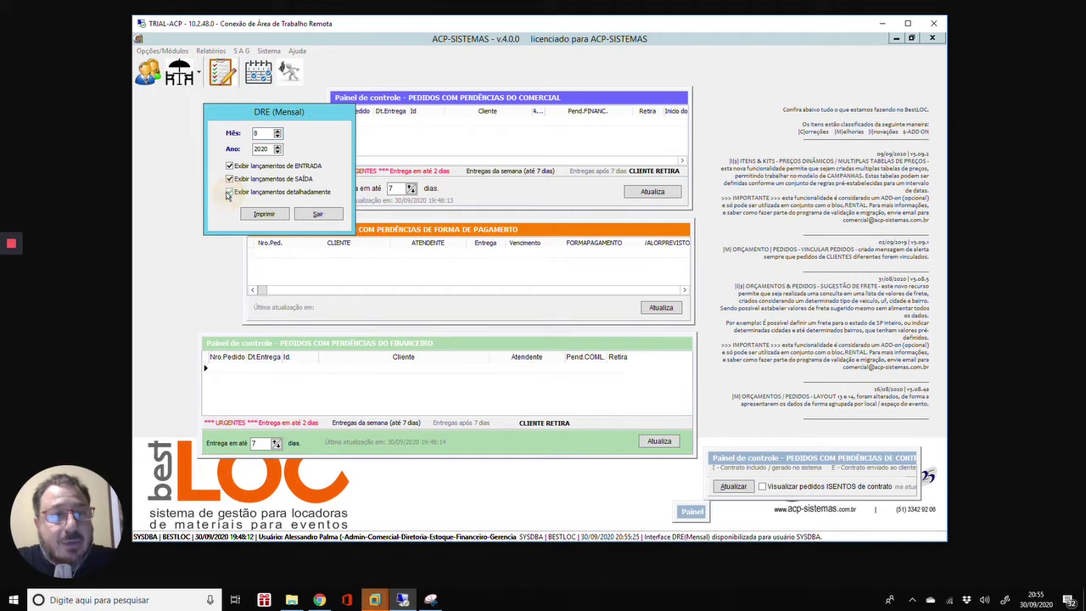
{"action": "left_click", "coordinate": [261, 213]}
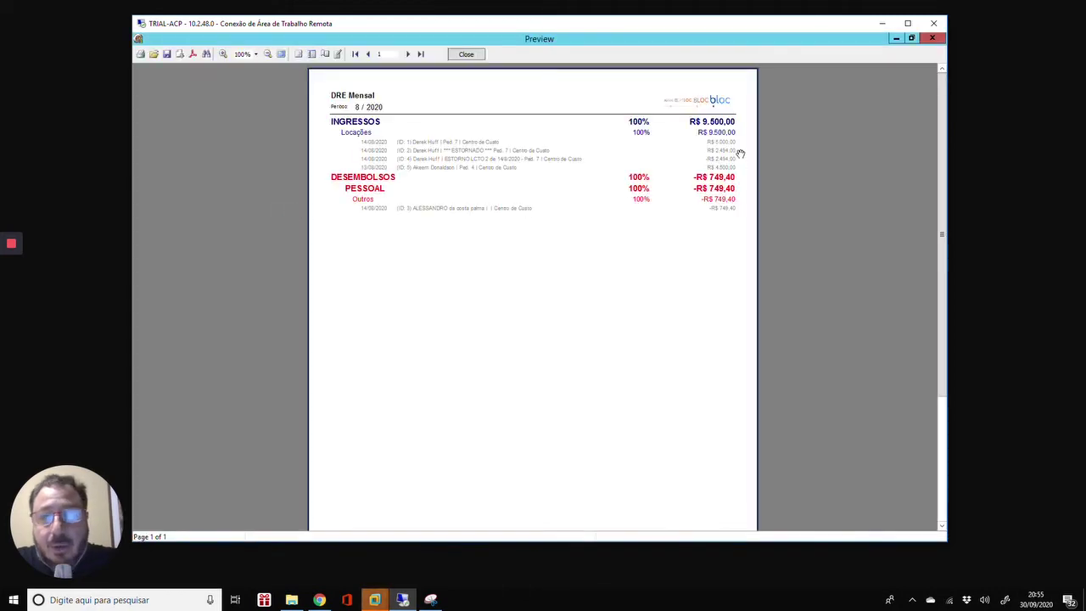
- Examine the detailed income and disbursement entries of the August 2020 DRE, and close its preview
{"action": "scroll", "coordinate": [670, 253], "scroll_direction": "up", "scroll_amount": 2}
{"action": "scroll", "coordinate": [619, 289], "scroll_direction": "up", "scroll_amount": 1}
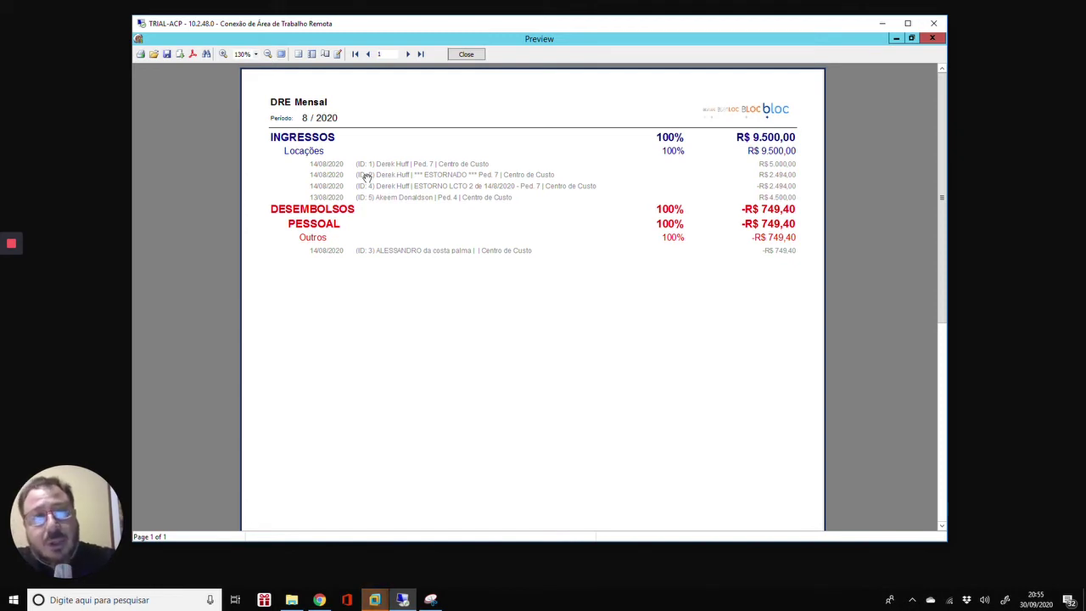
{"action": "left_click", "coordinate": [466, 53]}
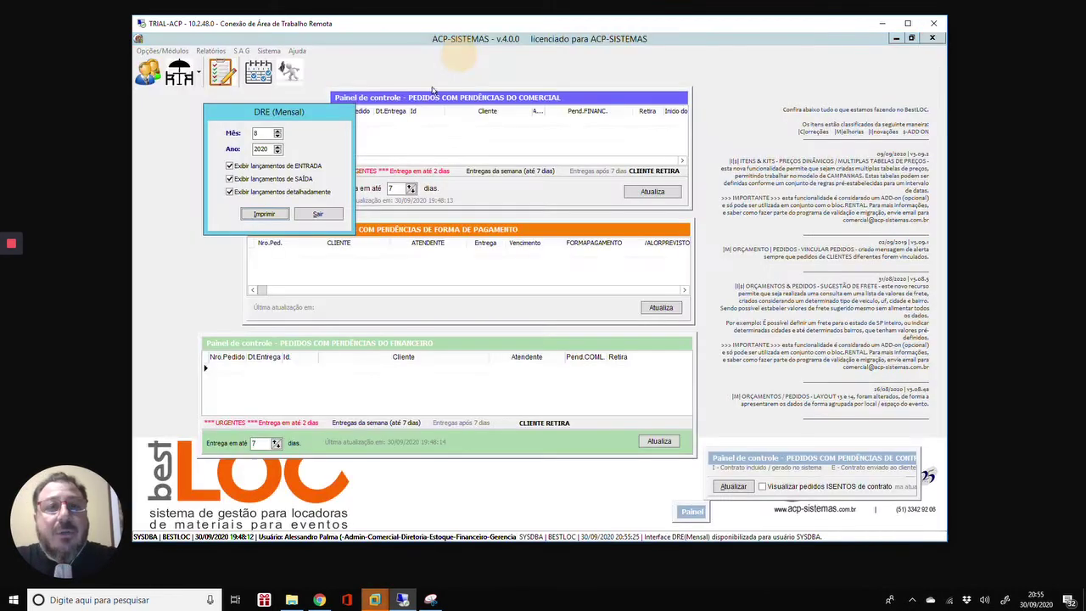
- Generate the detailed monthly DRE for month 9 of 2020, review its entries, and close the preview and report options
{"action": "left_click", "coordinate": [277, 130]}
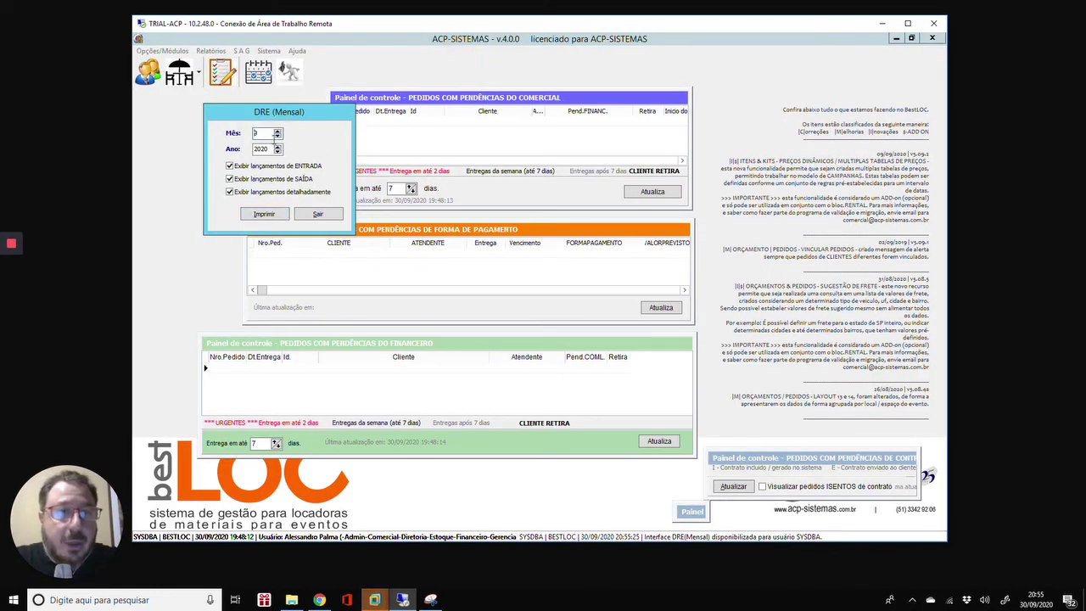
{"action": "left_click", "coordinate": [263, 214]}
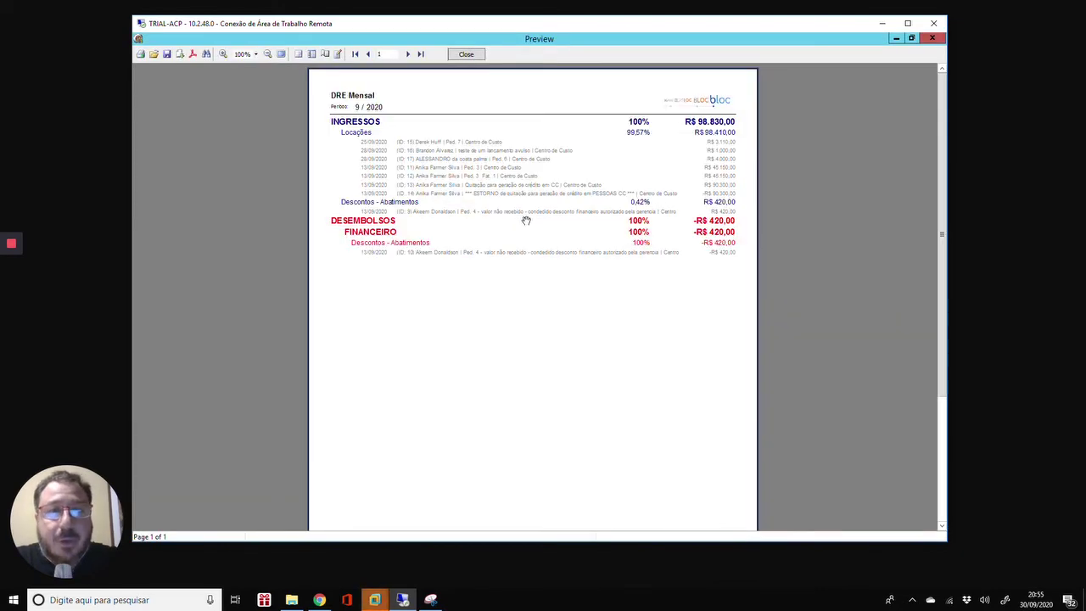
{"action": "scroll", "coordinate": [526, 219], "scroll_direction": "up", "scroll_amount": 2}
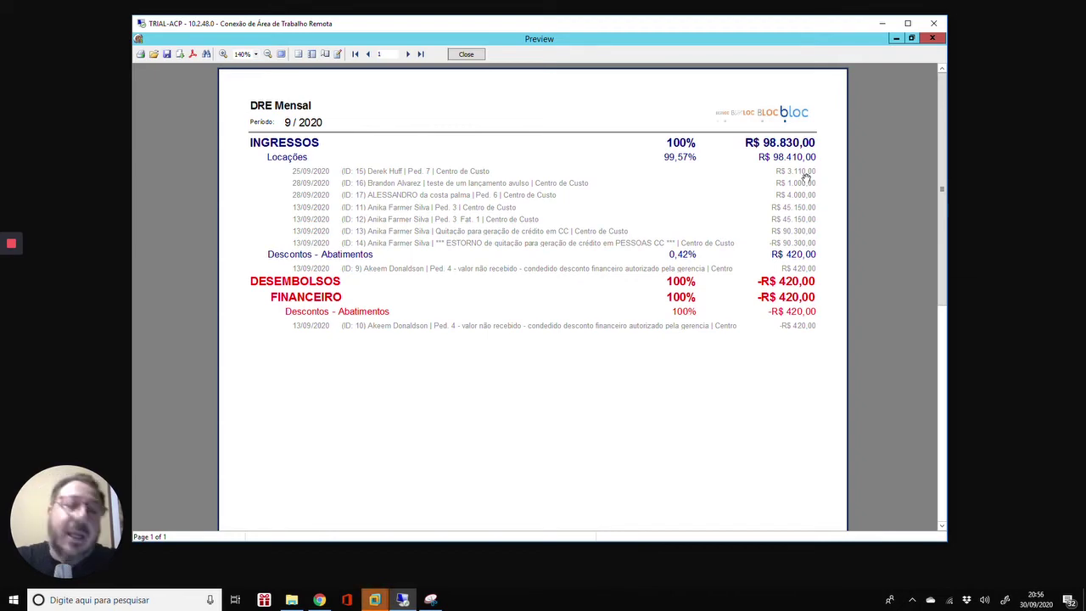
{"action": "left_click", "coordinate": [453, 56]}
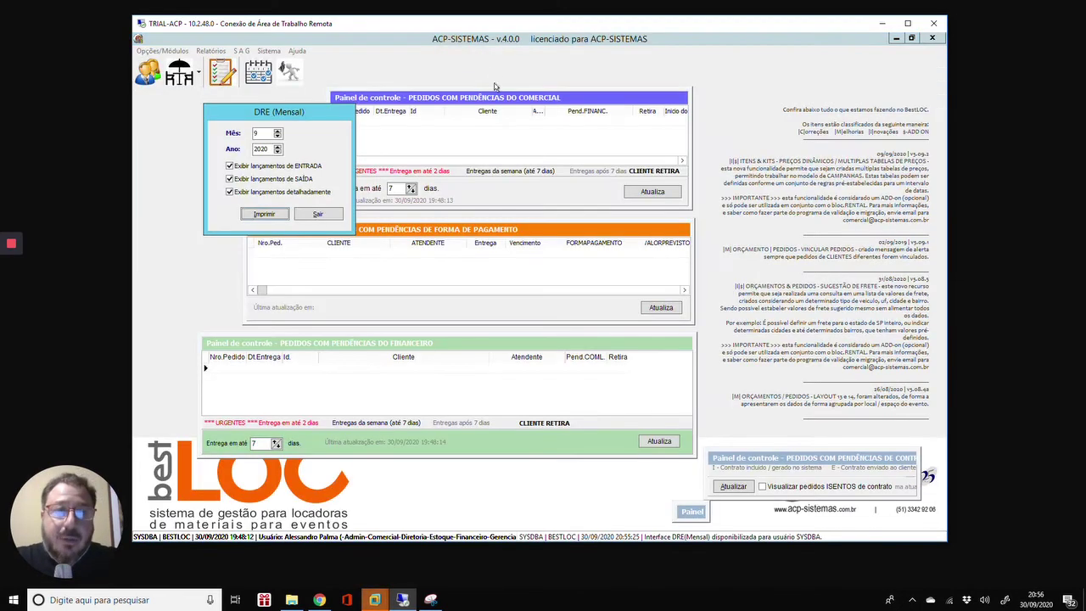
{"action": "left_click", "coordinate": [329, 219]}
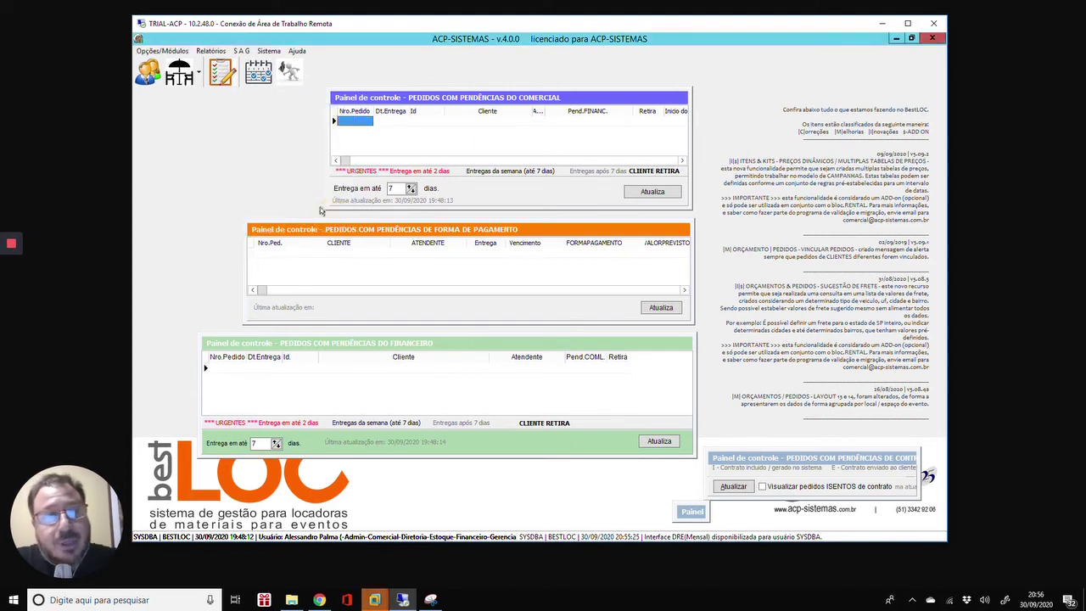
- Open the order dated 24/07/2020 and check its rented items and payment conditions
{"action": "left_click", "coordinate": [209, 52]}
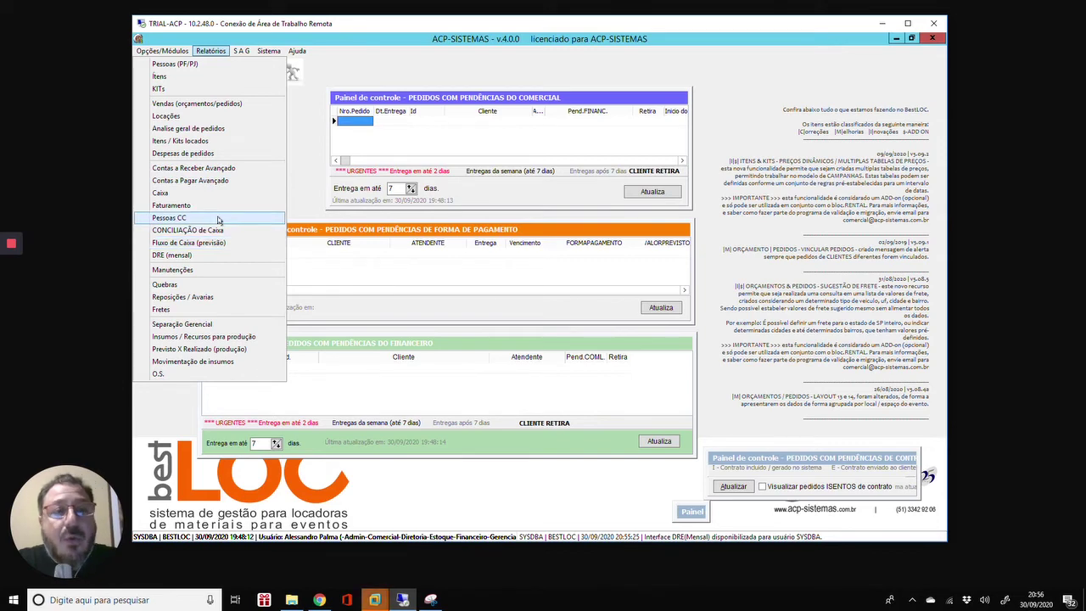
{"action": "left_click", "coordinate": [303, 125]}
{"action": "left_click", "coordinate": [219, 76]}
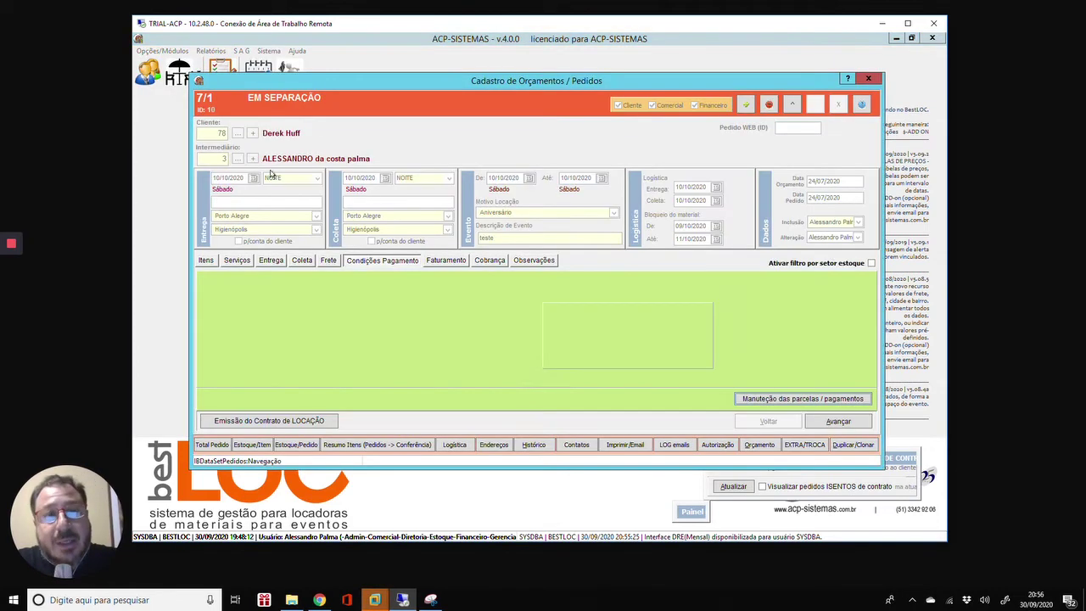
{"action": "left_click", "coordinate": [211, 261]}
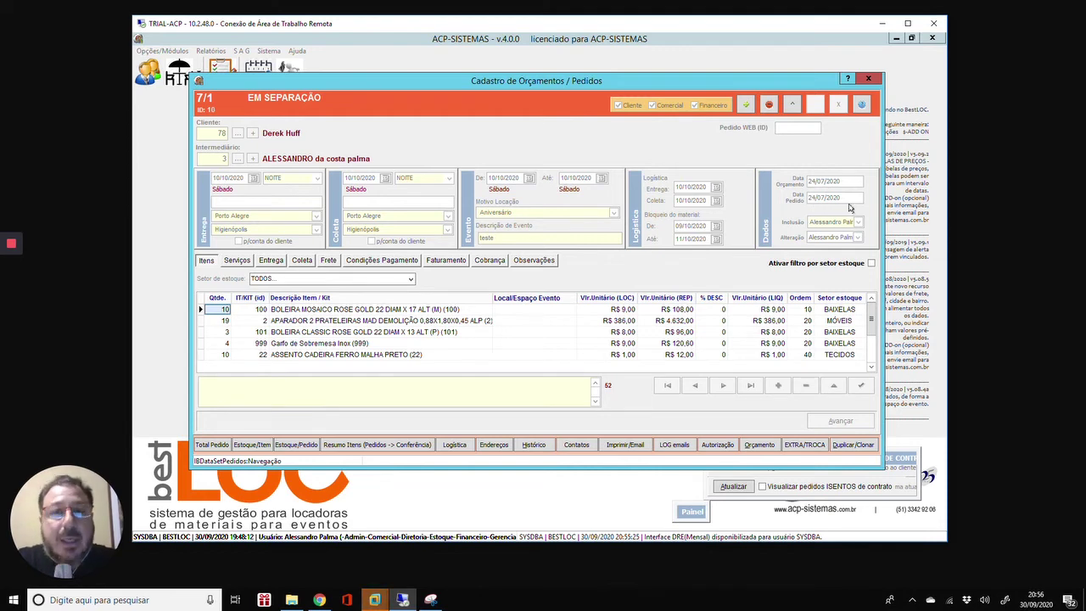
{"action": "left_click", "coordinate": [383, 260]}
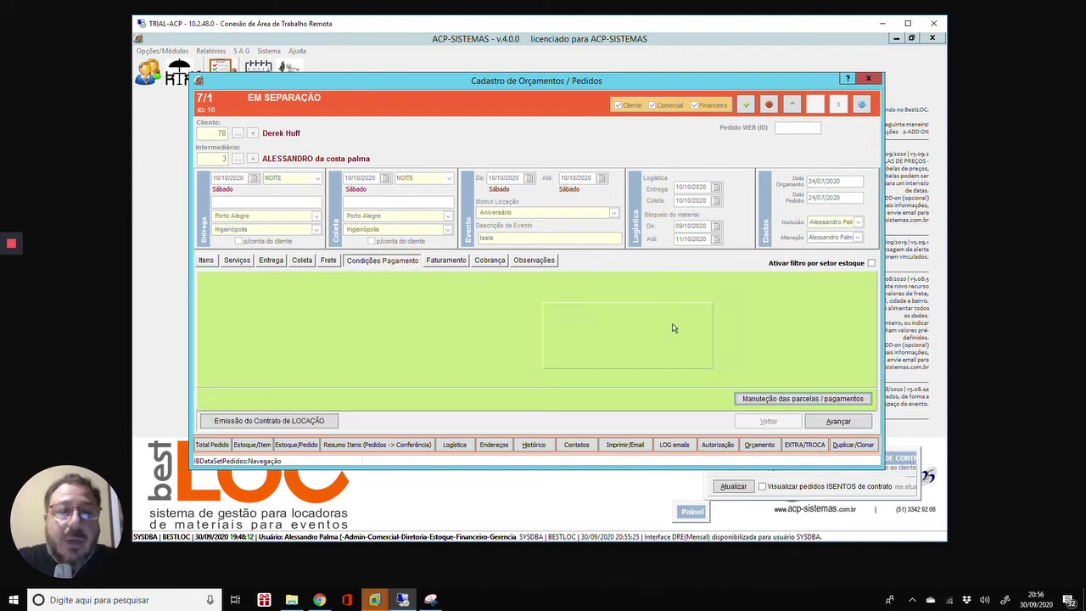
- Review the payment dates and paid amounts of the order's instalments, and close the payments and the order
{"action": "left_click", "coordinate": [798, 398]}
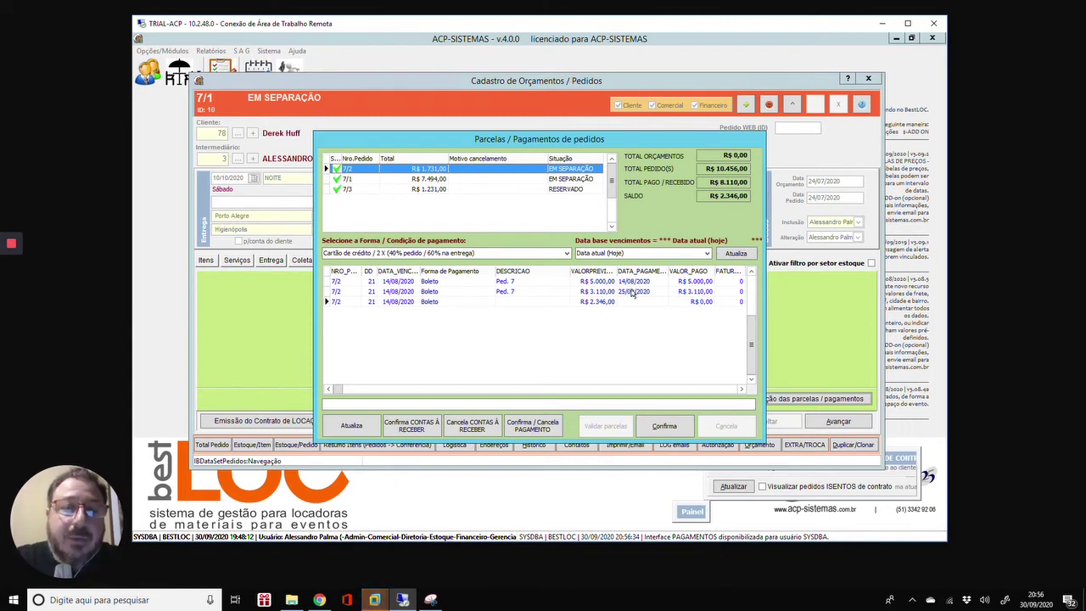
{"action": "left_click", "coordinate": [663, 426]}
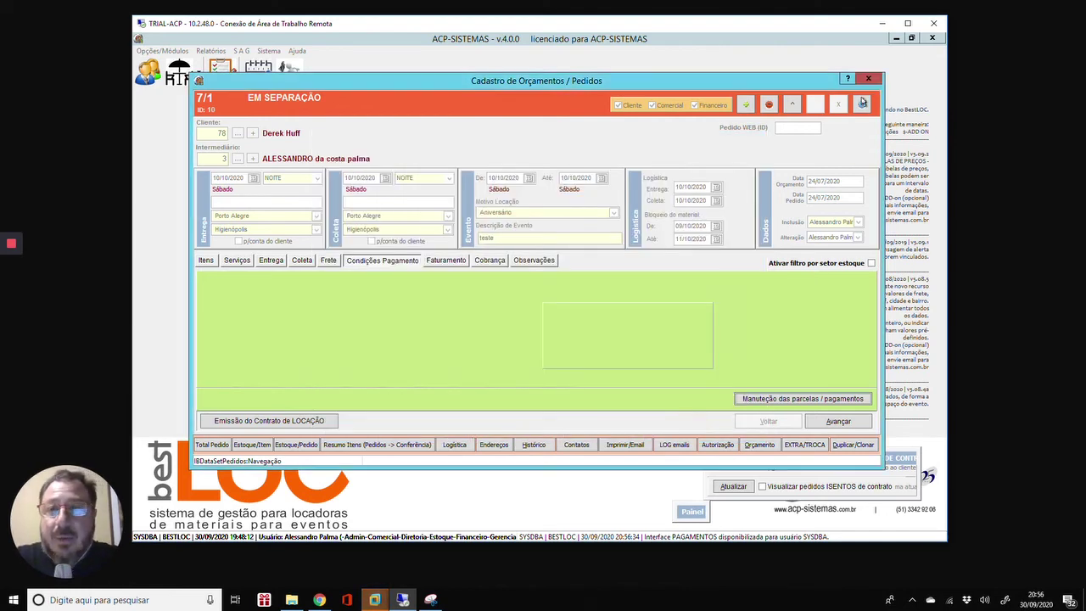
{"action": "left_click", "coordinate": [868, 78]}
- Switch to the Snipping Tool capture and examine the sample DRE's revenue total and expenses by account group
{"action": "left_click", "coordinate": [211, 51]}
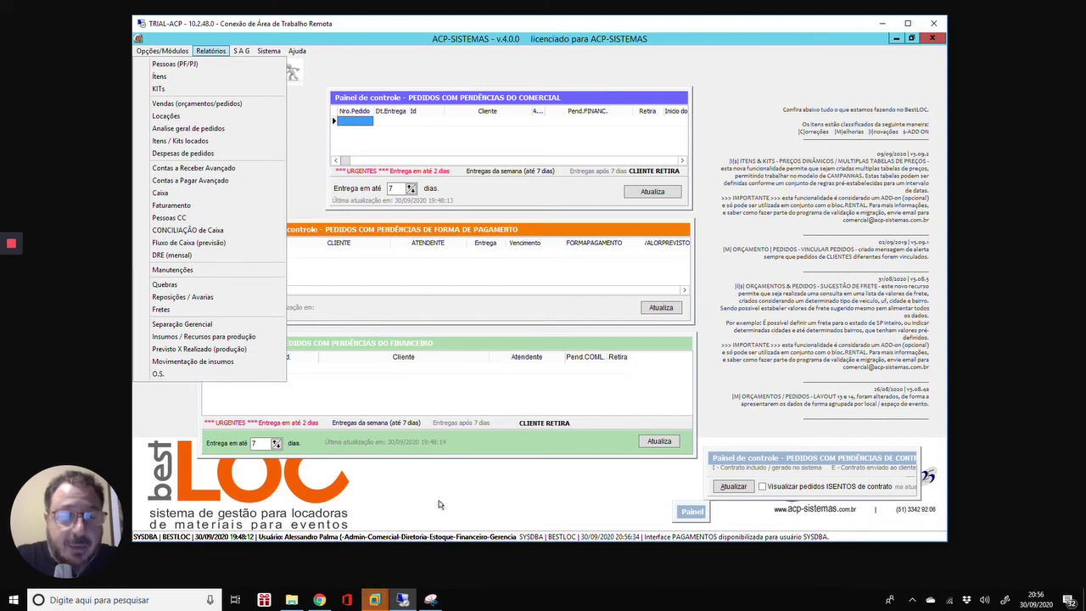
{"action": "left_click", "coordinate": [432, 601]}
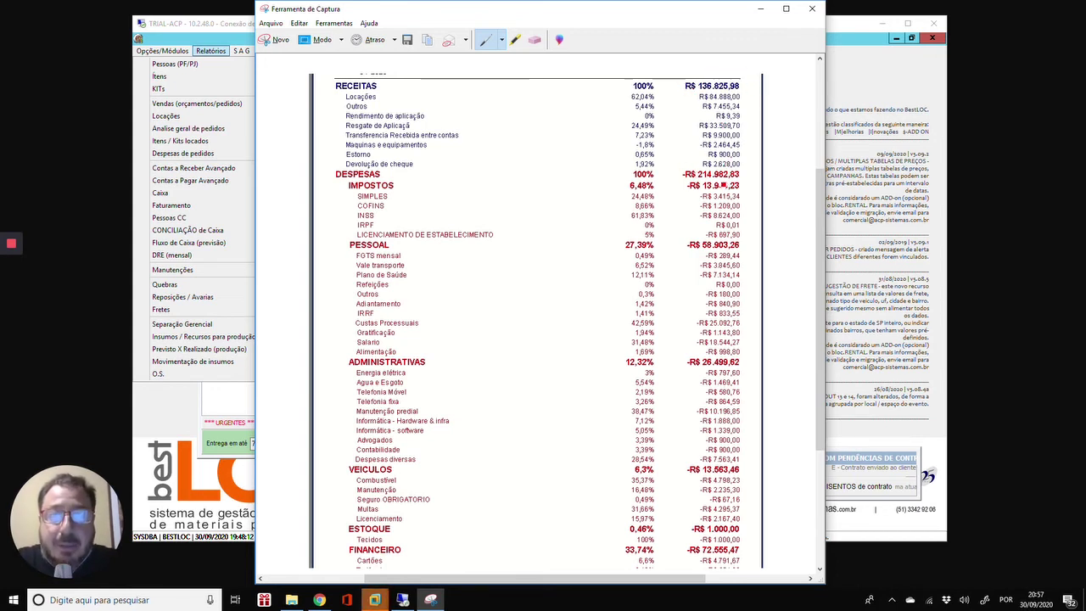
{"action": "left_click", "coordinate": [723, 89]}
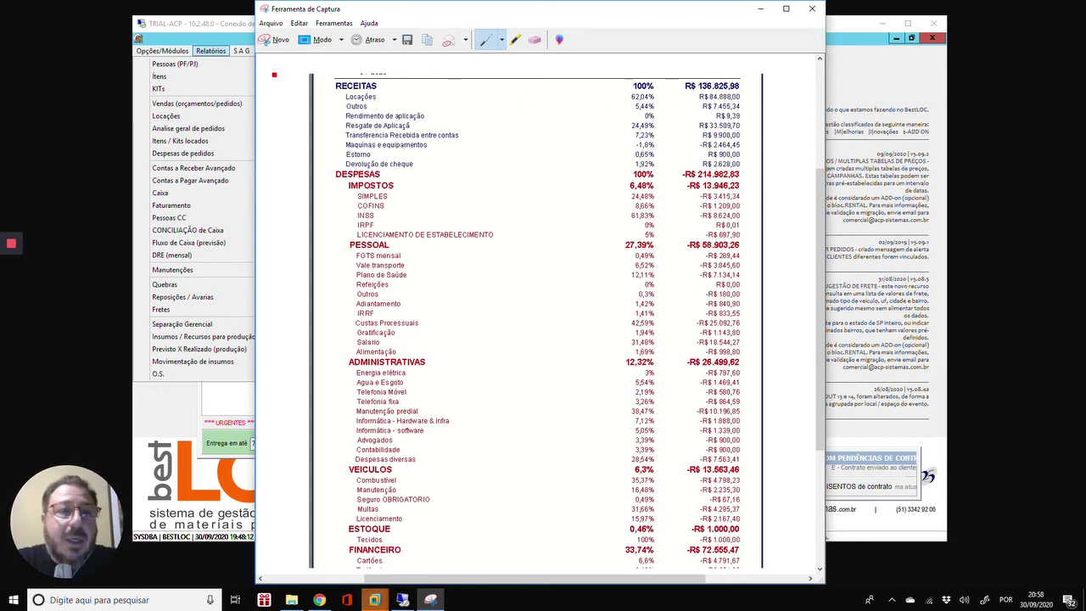
- Return to BestLOC, generate the DRE for month 9 of 2020 without detailed entries, and close the preview
{"action": "left_click", "coordinate": [236, 75]}
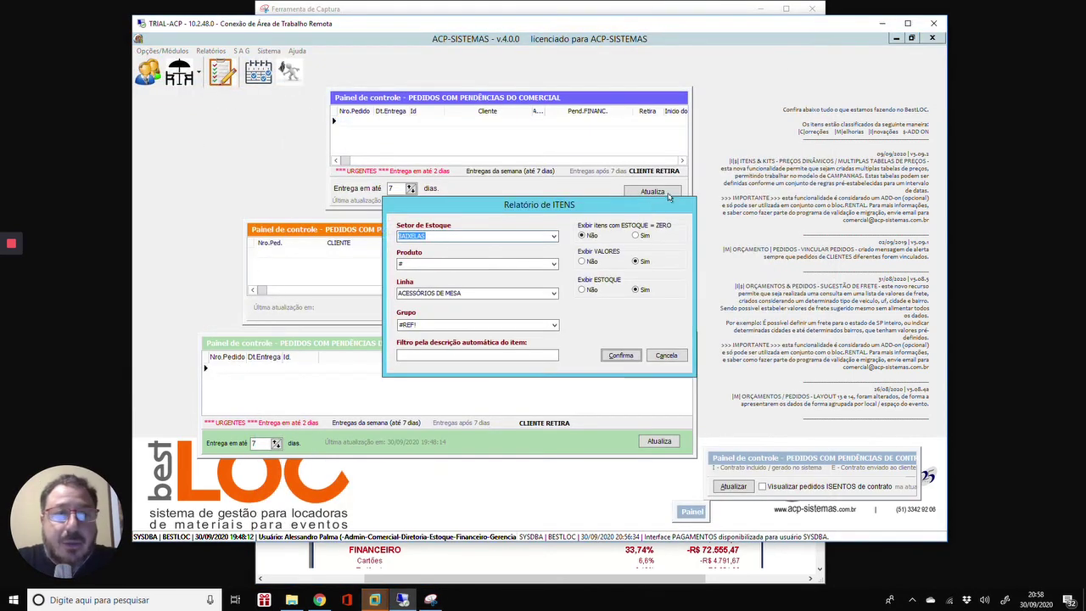
{"action": "left_click", "coordinate": [666, 355]}
{"action": "left_click", "coordinate": [211, 51]}
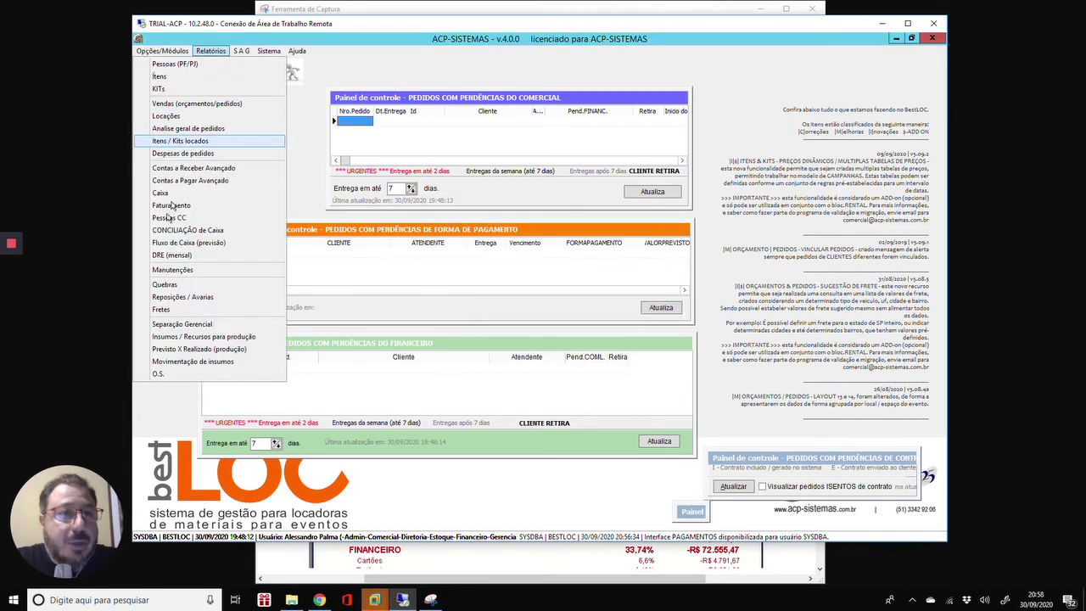
{"action": "left_click", "coordinate": [166, 256]}
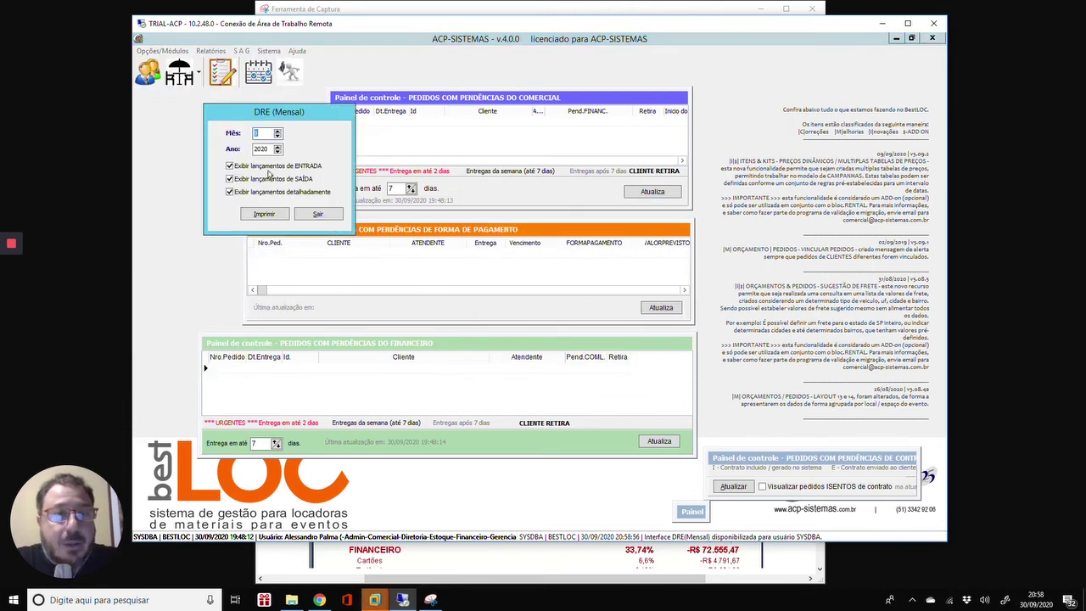
{"action": "left_click", "coordinate": [264, 214]}
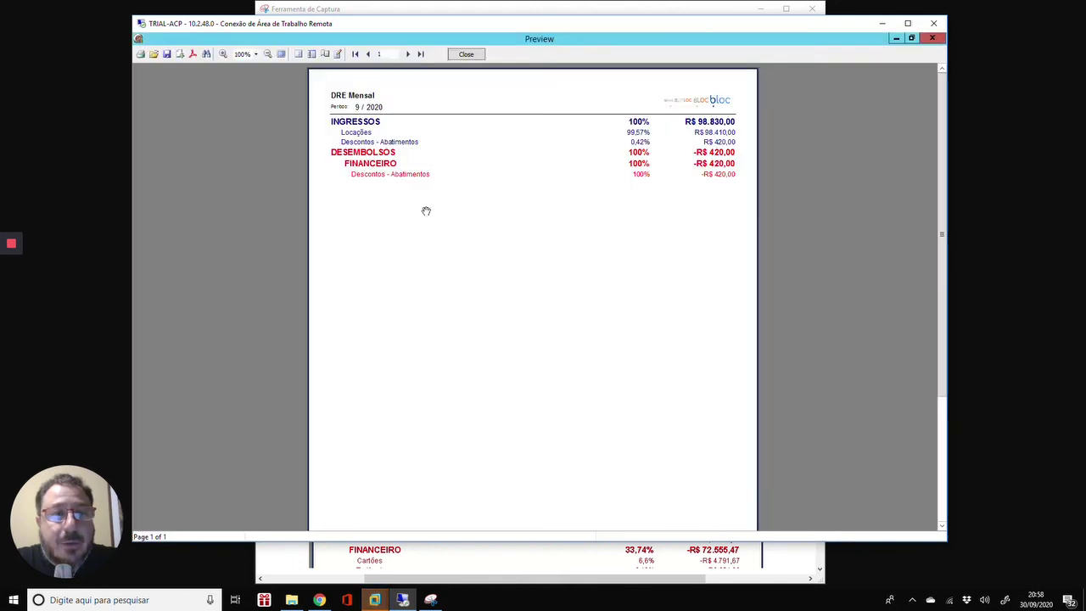
{"action": "left_click", "coordinate": [466, 54]}
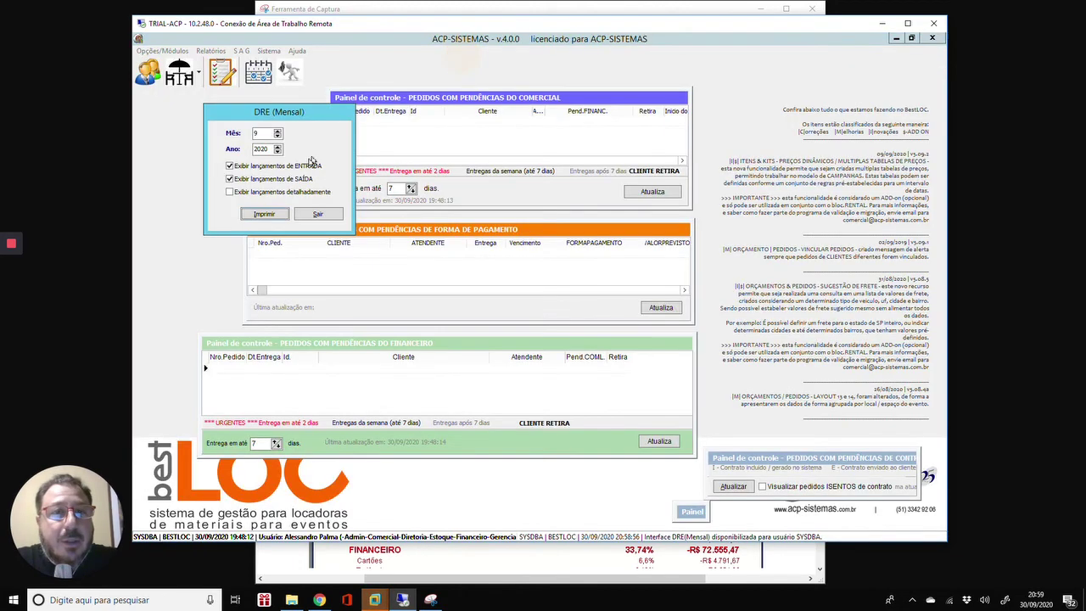
- Generate the DRE for month 9 of 2020 again with detailed entries included
{"action": "left_click", "coordinate": [229, 192]}
{"action": "left_click", "coordinate": [264, 213]}
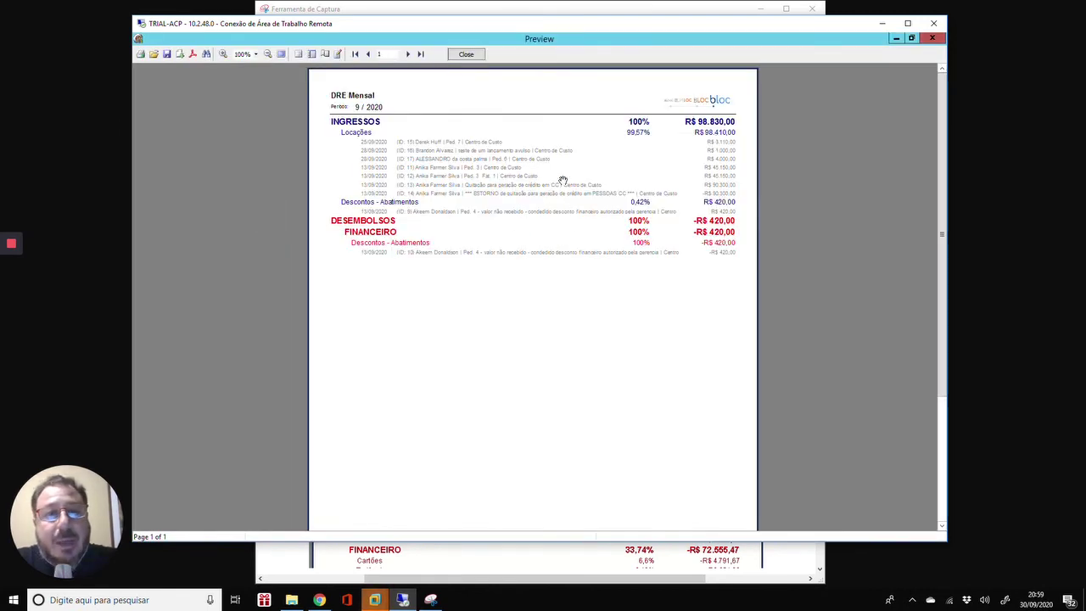
{"action": "scroll", "coordinate": [563, 181], "scroll_direction": "up", "scroll_amount": 1}
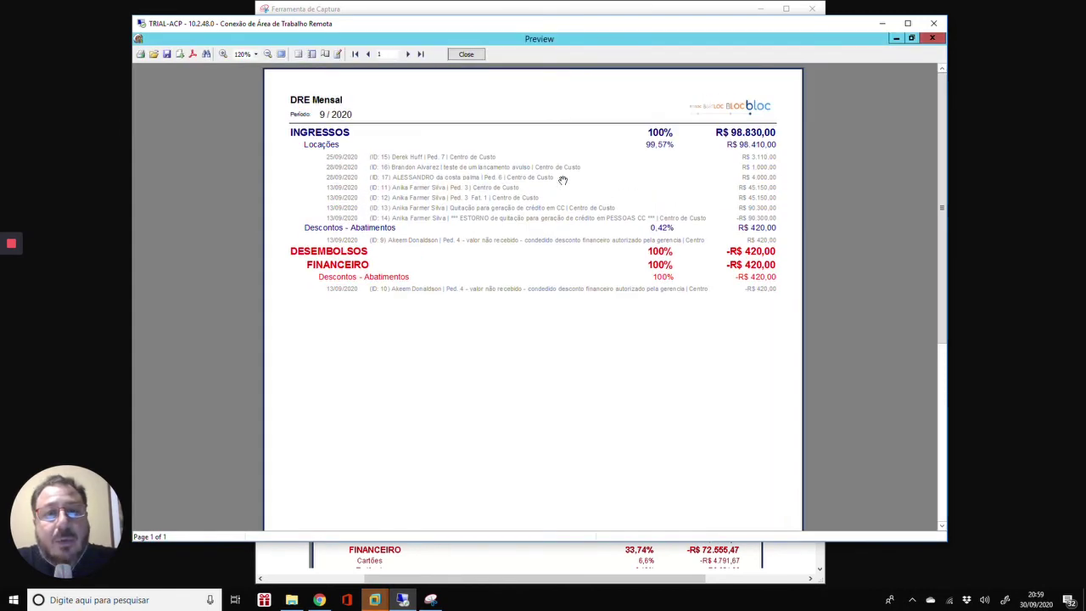
- Switch to the sample DRE capture in the Snipping Tool, and to the DRE tutorial's introduction slide in Chrome
{"action": "left_click", "coordinate": [567, 547]}
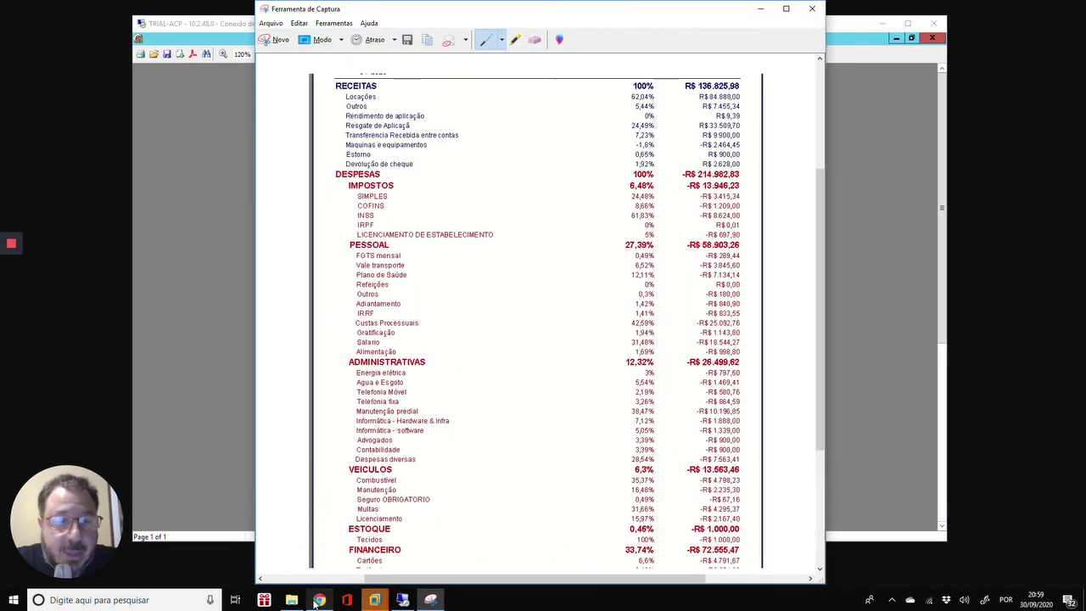
{"action": "left_click", "coordinate": [317, 600]}
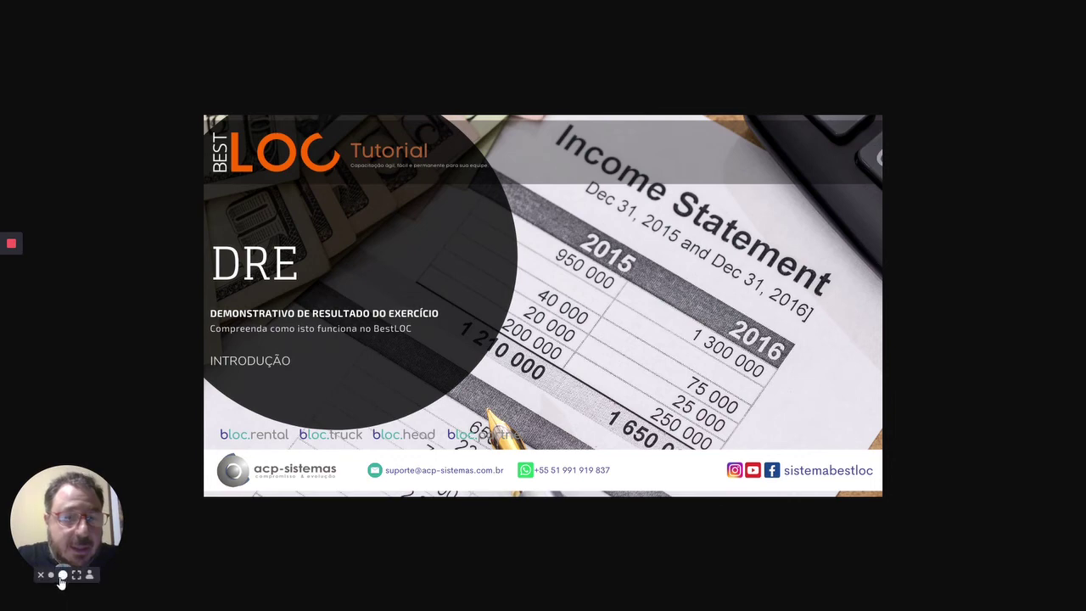
{"action": "left_click", "coordinate": [62, 576]}
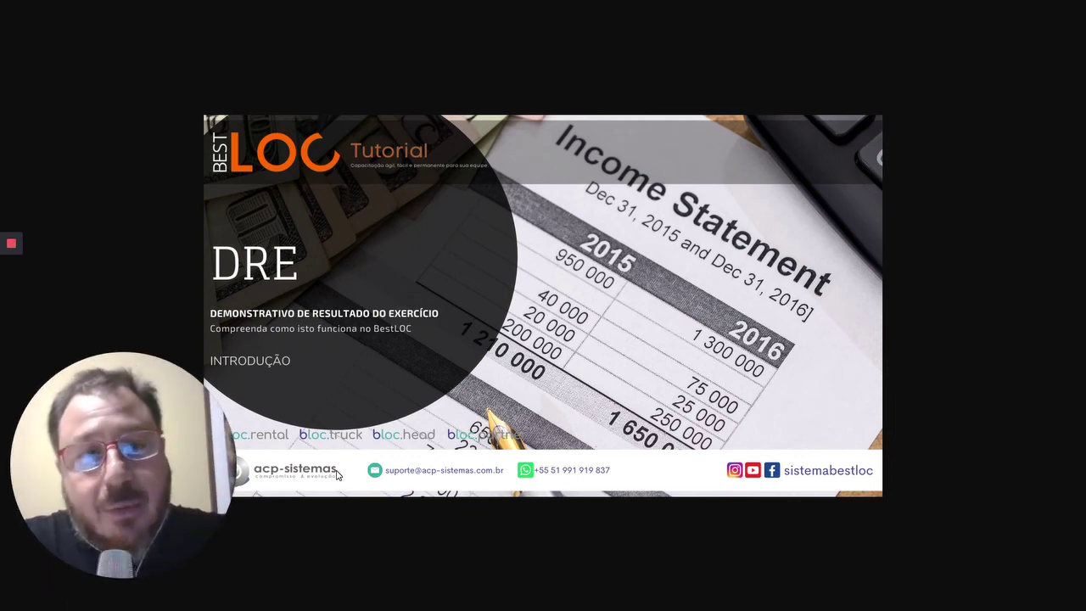